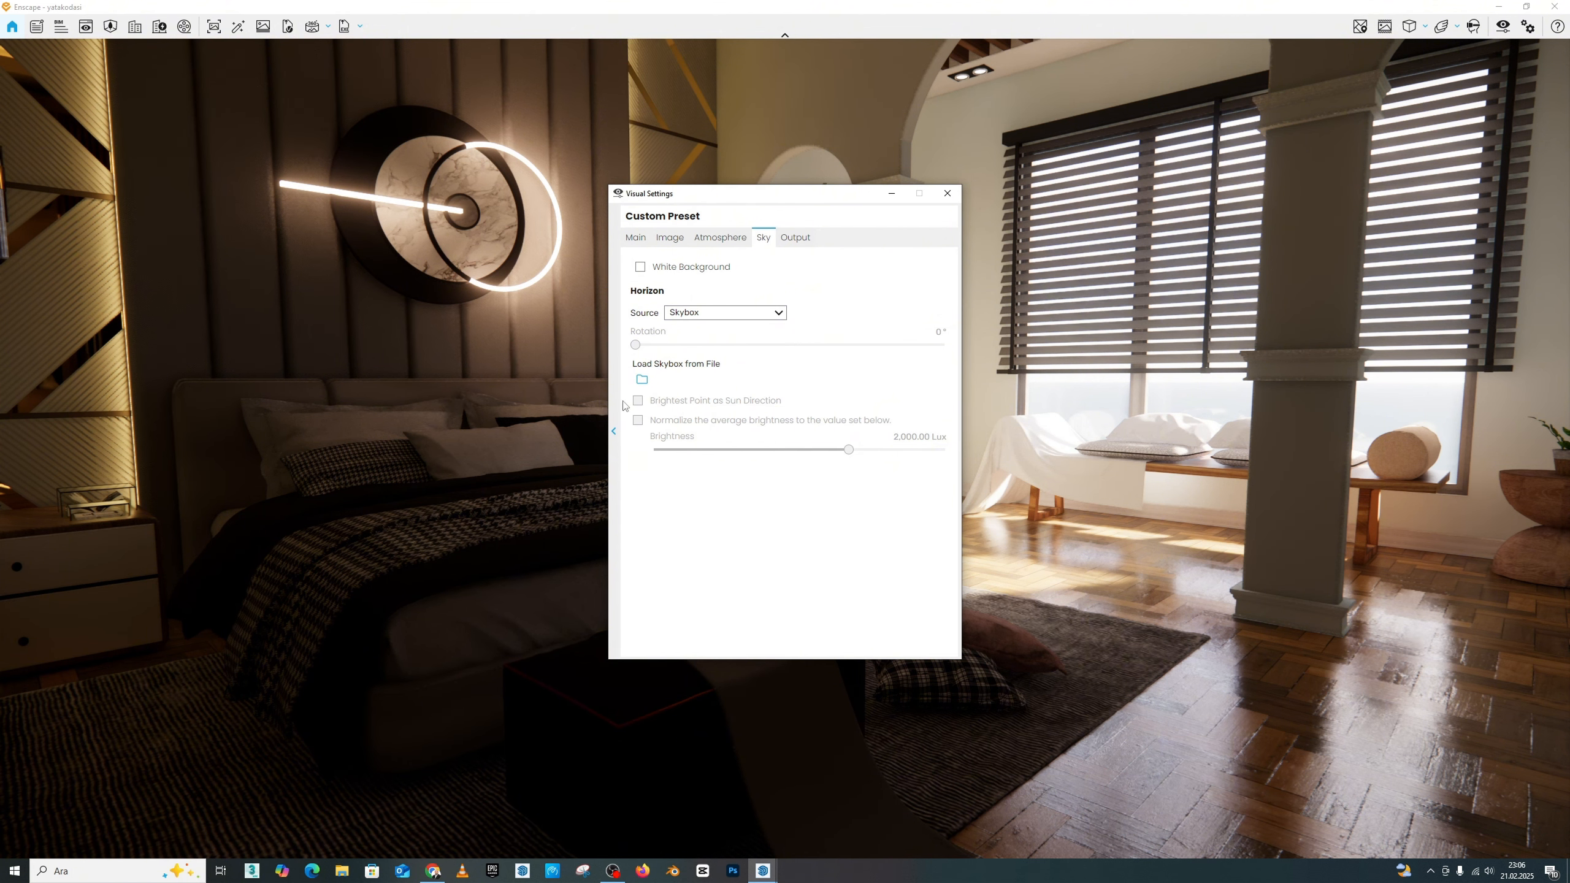
# Step: Load kloofendal_48d_partly_cloudy_16k.hdr from the desktop's corona folder as the skybox
pyautogui.click(642, 380)
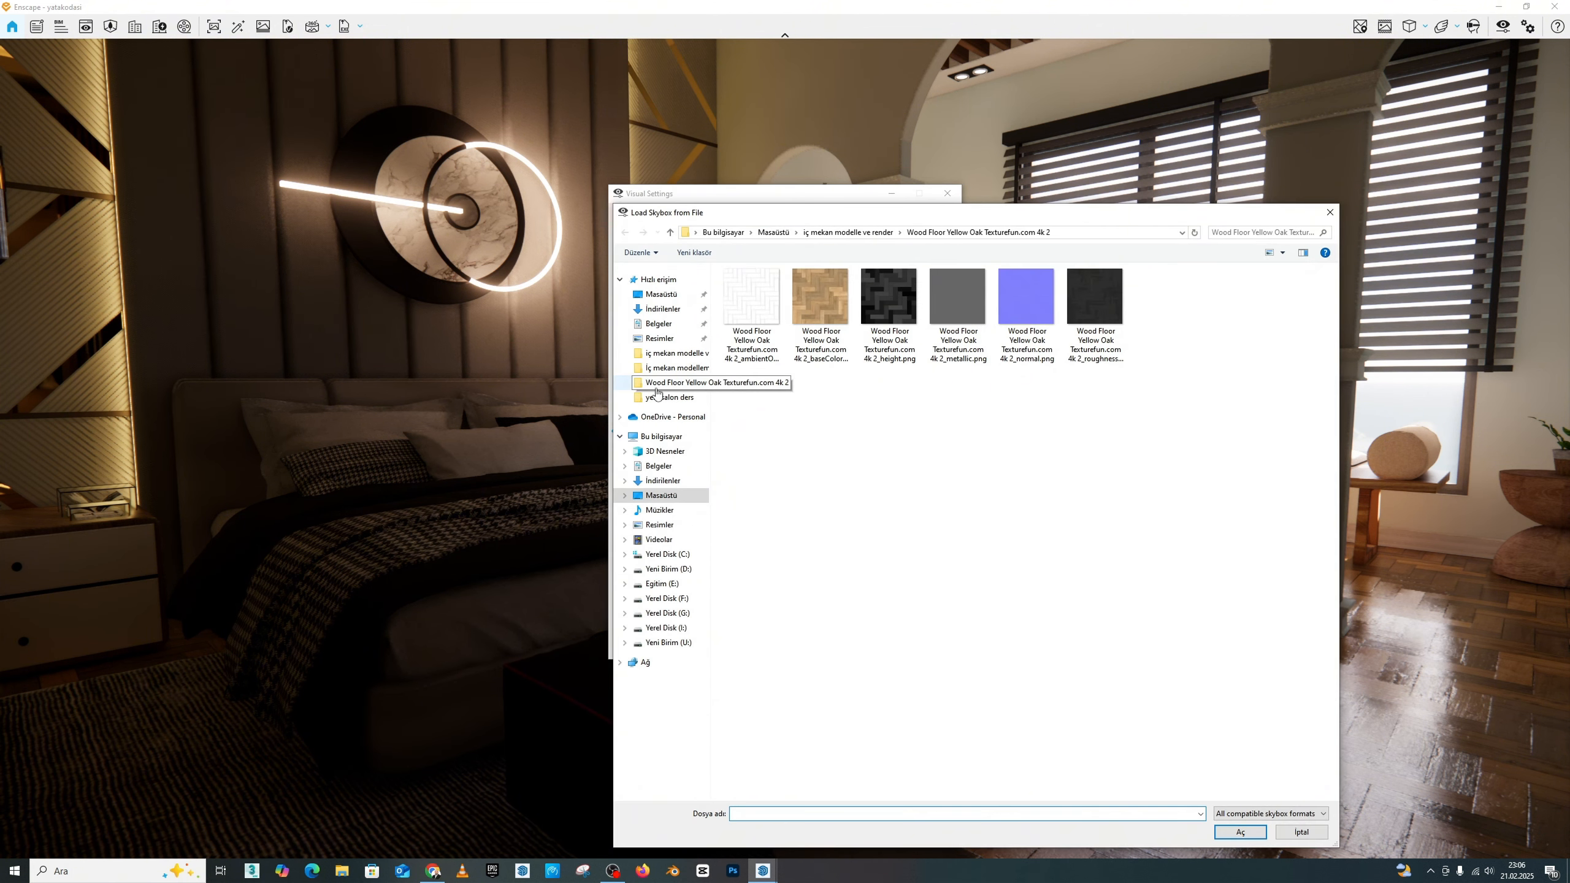
pyautogui.click(662, 294)
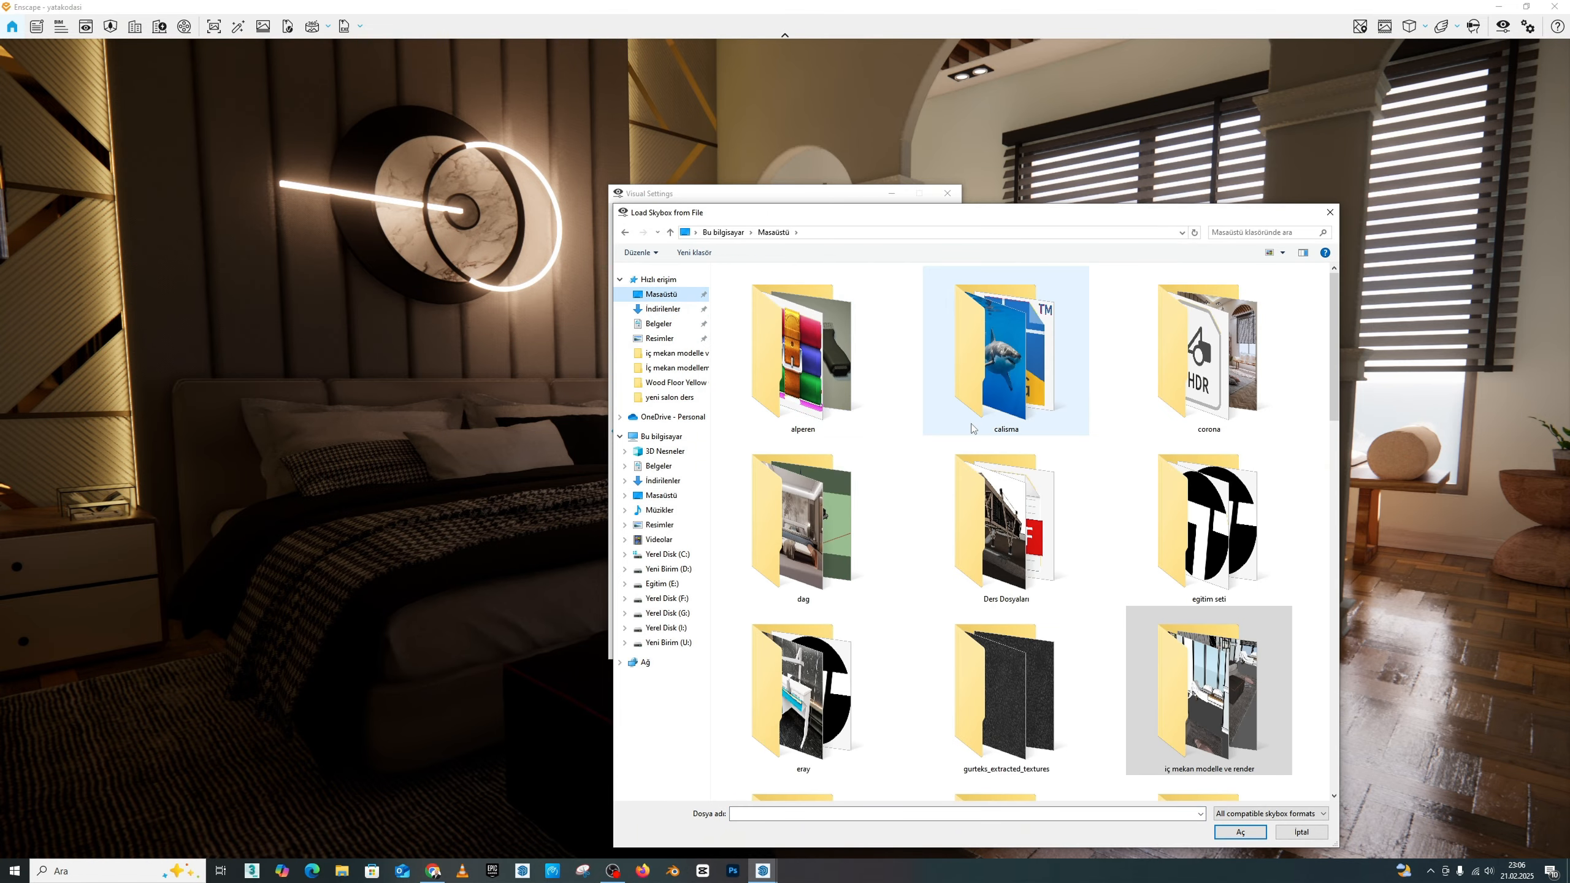
pyautogui.doubleClick(1199, 370)
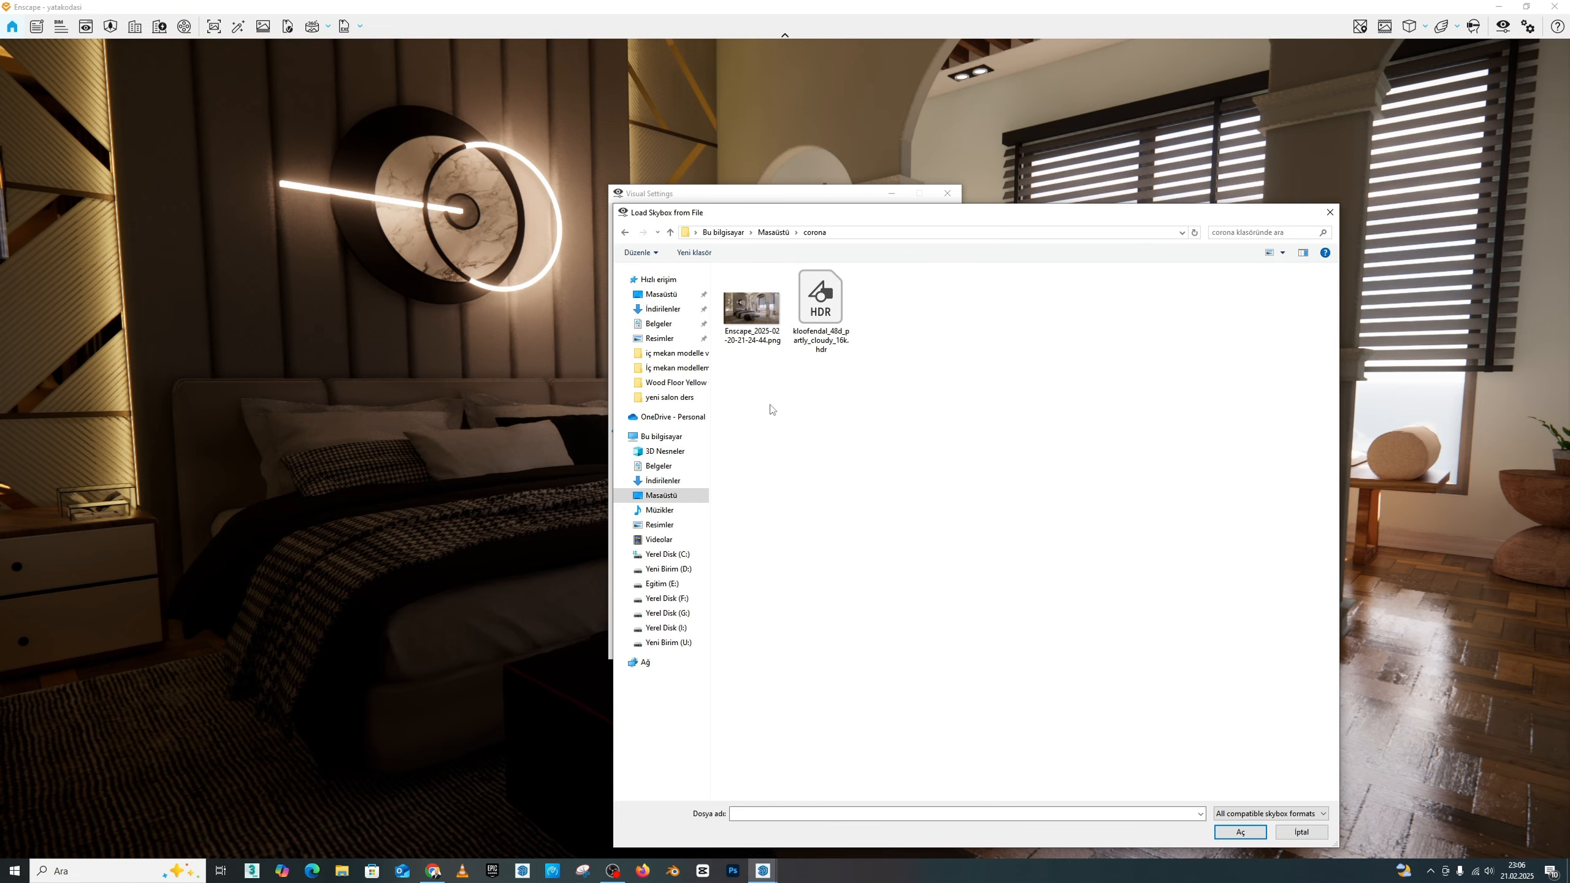
pyautogui.click(828, 300)
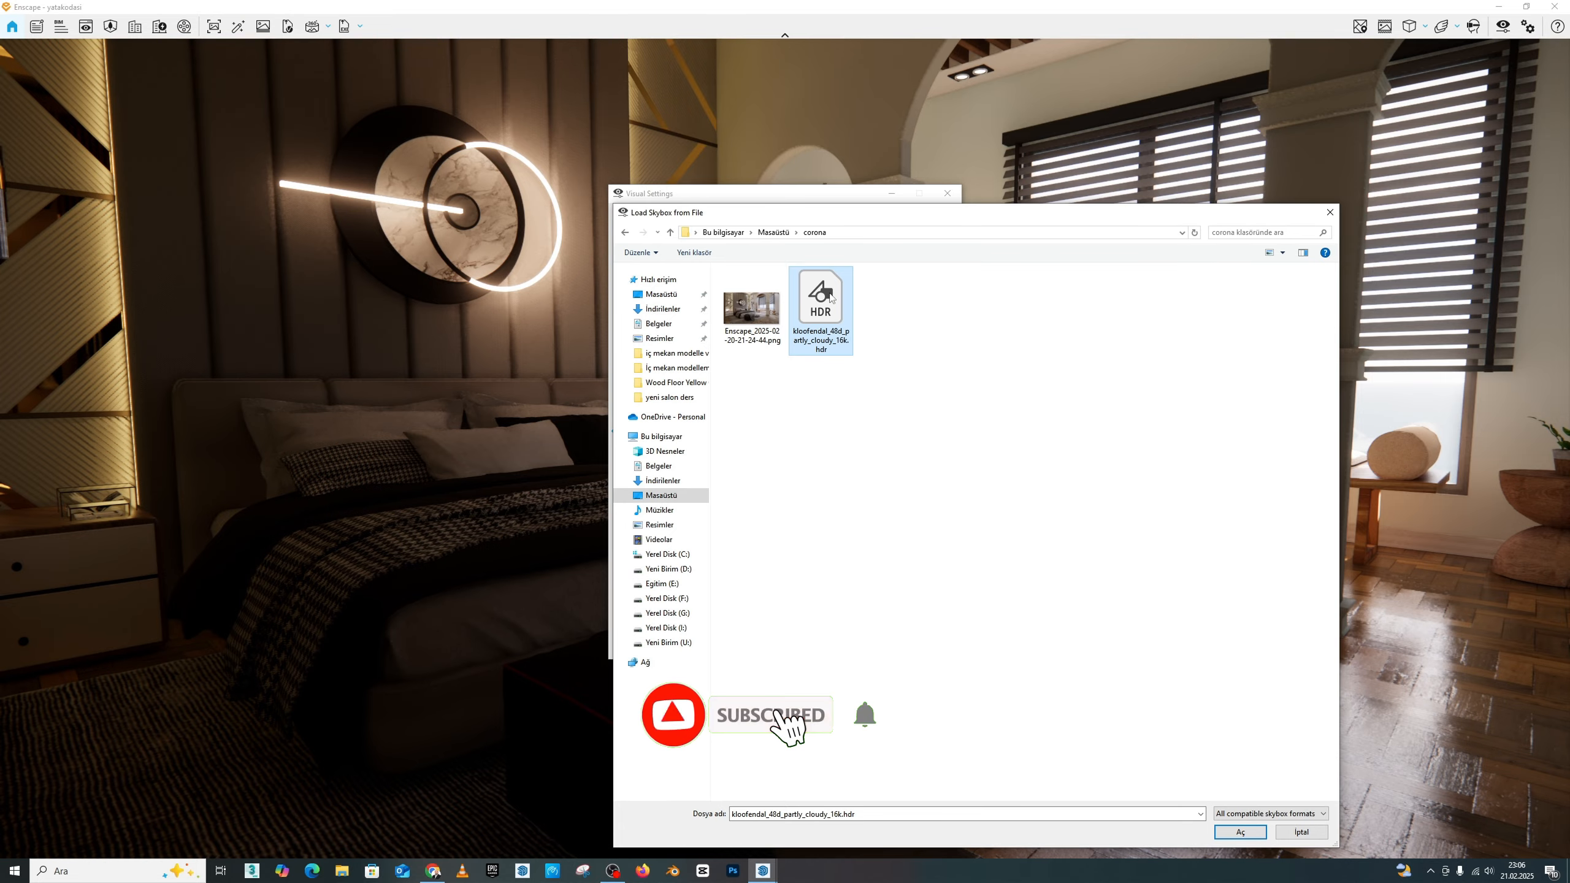
pyautogui.click(1240, 831)
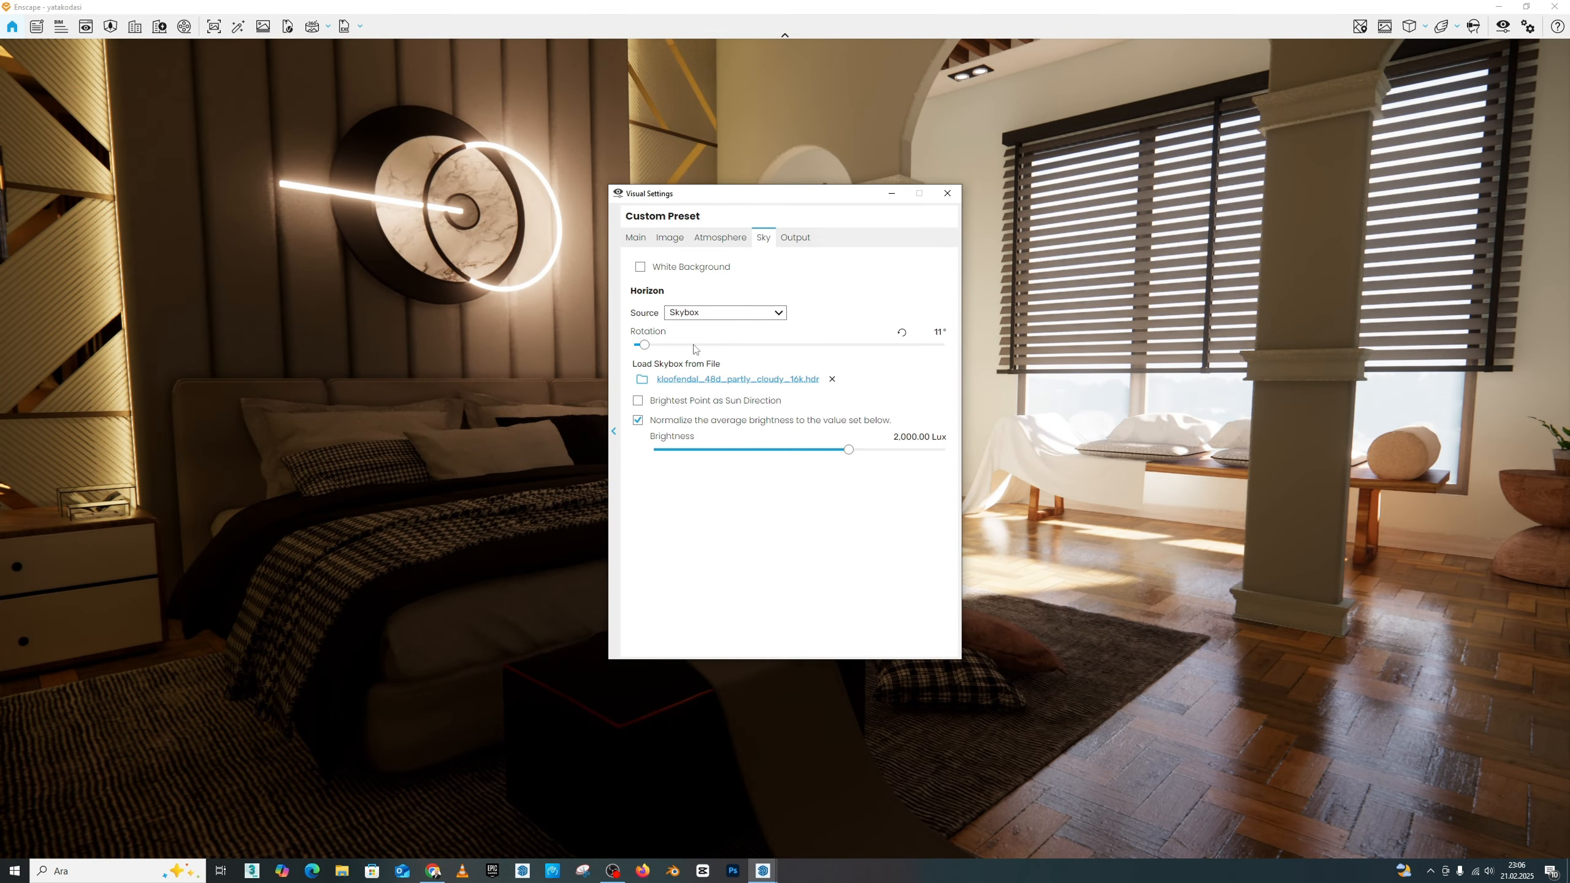
# Step: Walk up to the bedroom window and examine the skybox landscape outside
pyautogui.moveTo(789, 199); pyautogui.dragTo(654, 193)
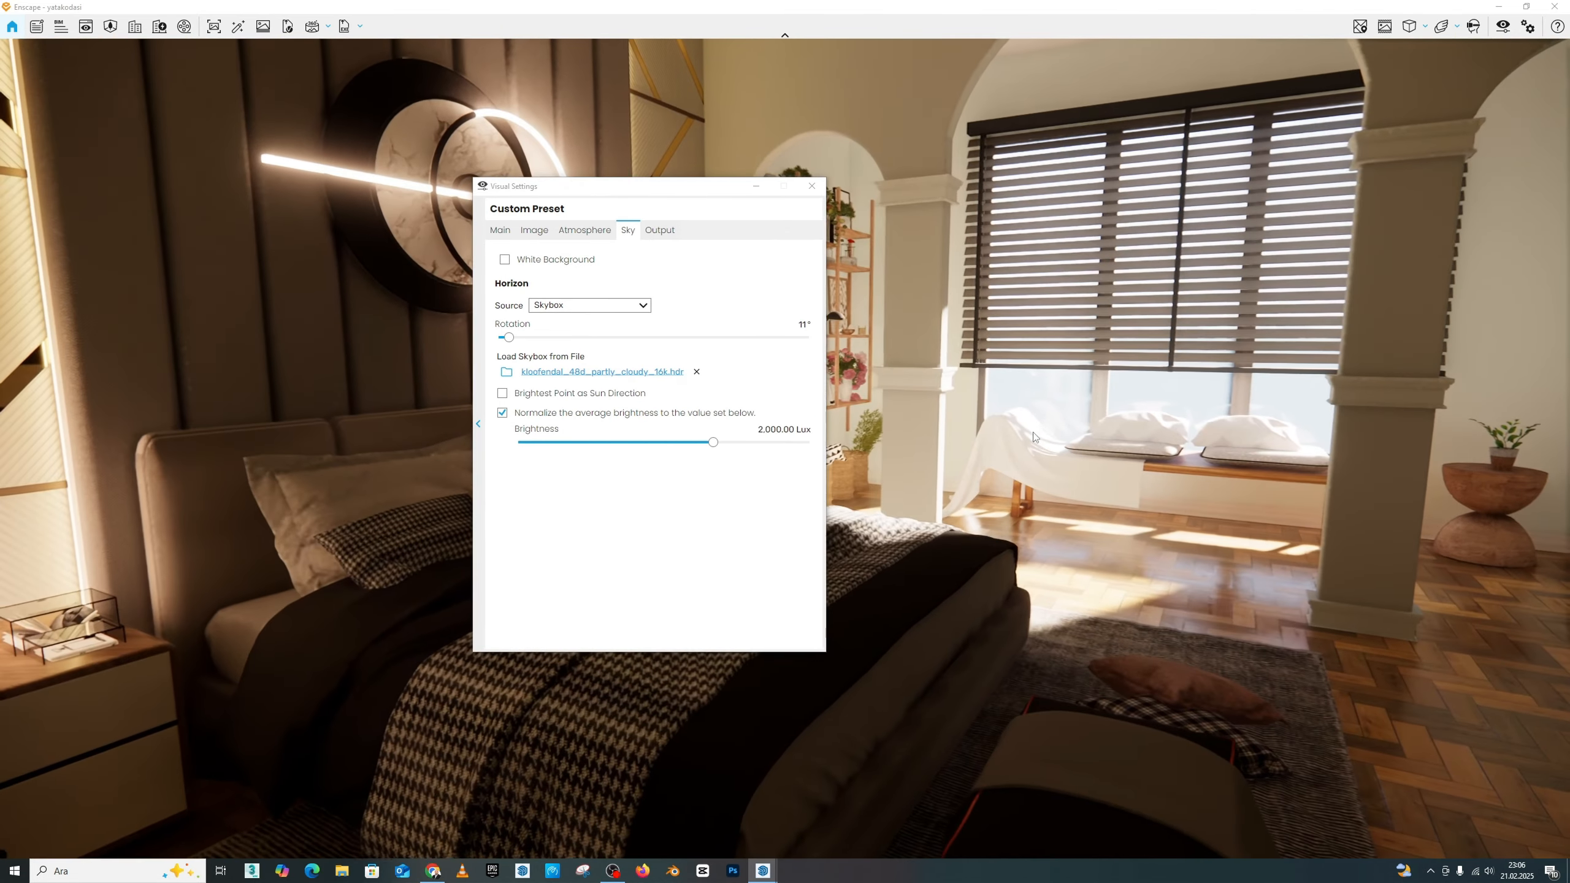
pyautogui.press('w')
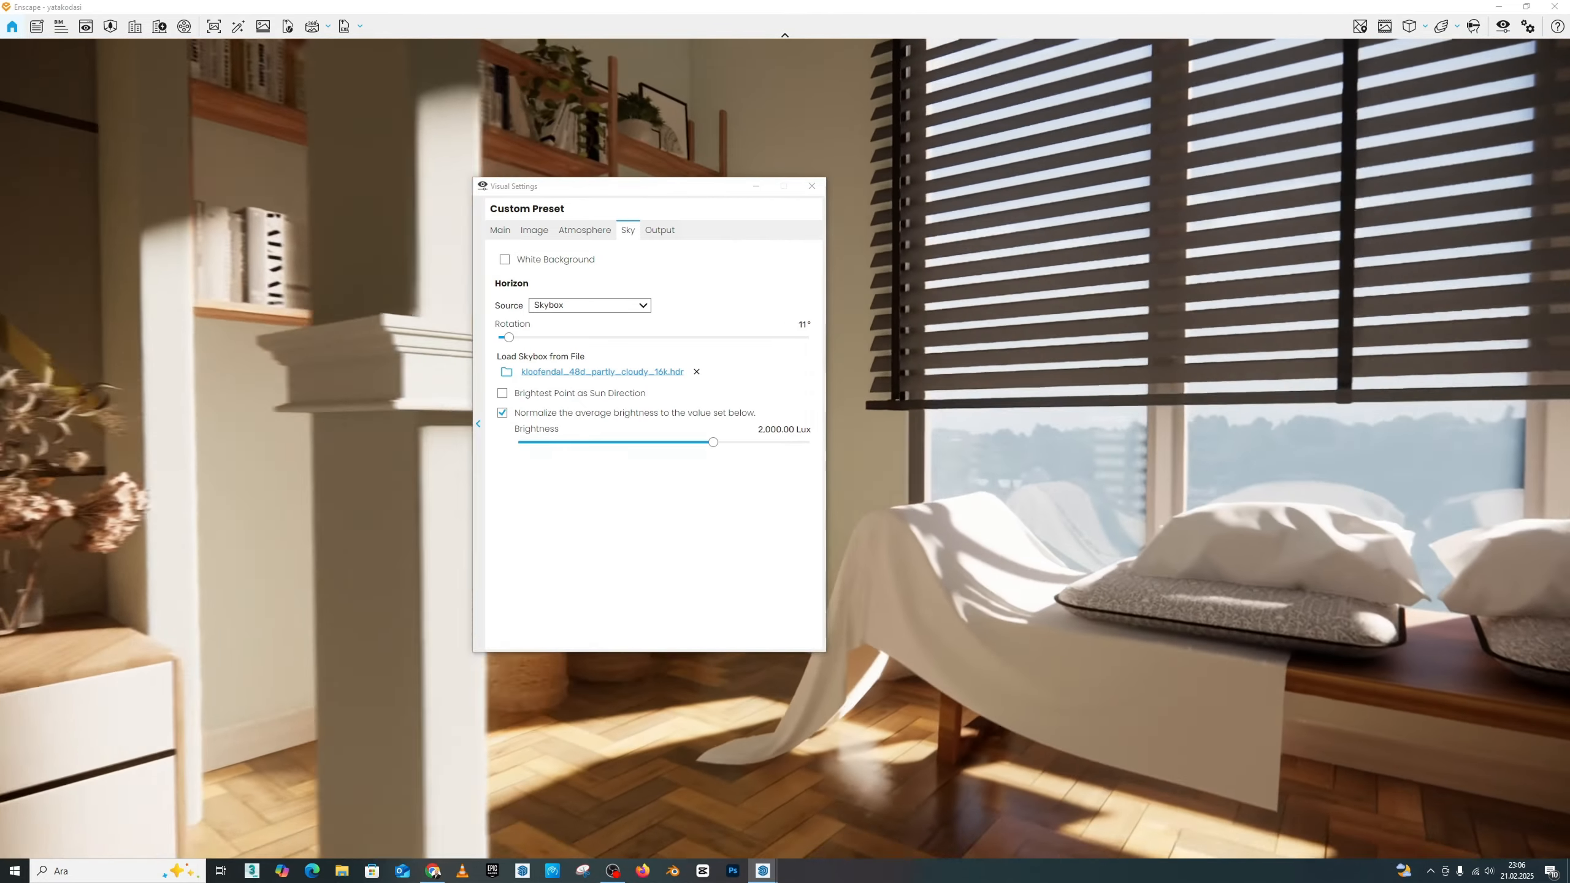
pyautogui.press('w')
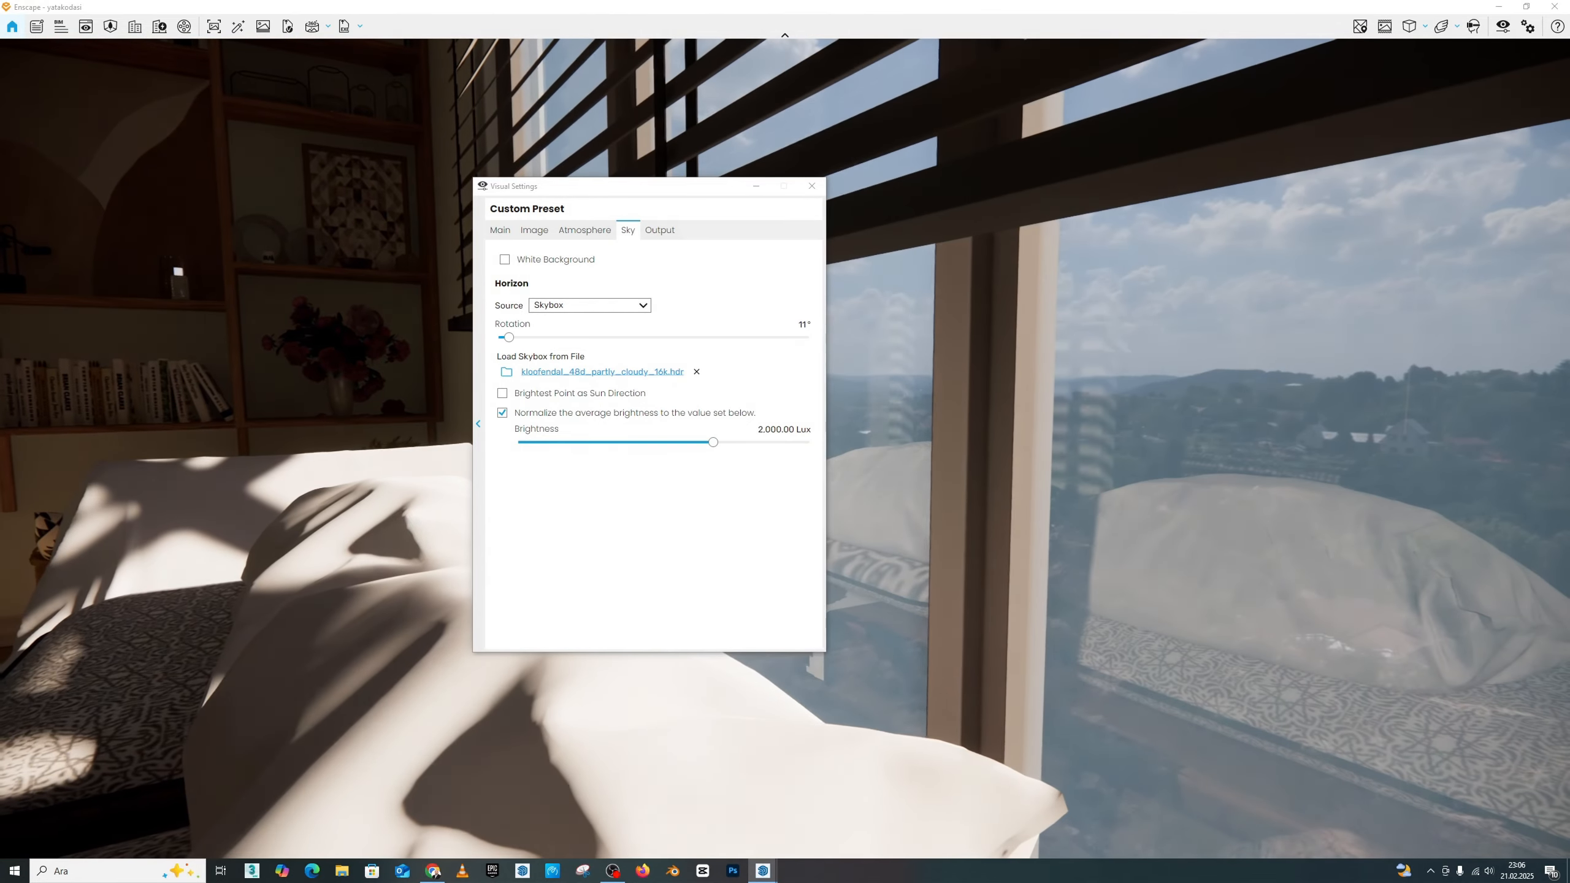
pyautogui.press('s')
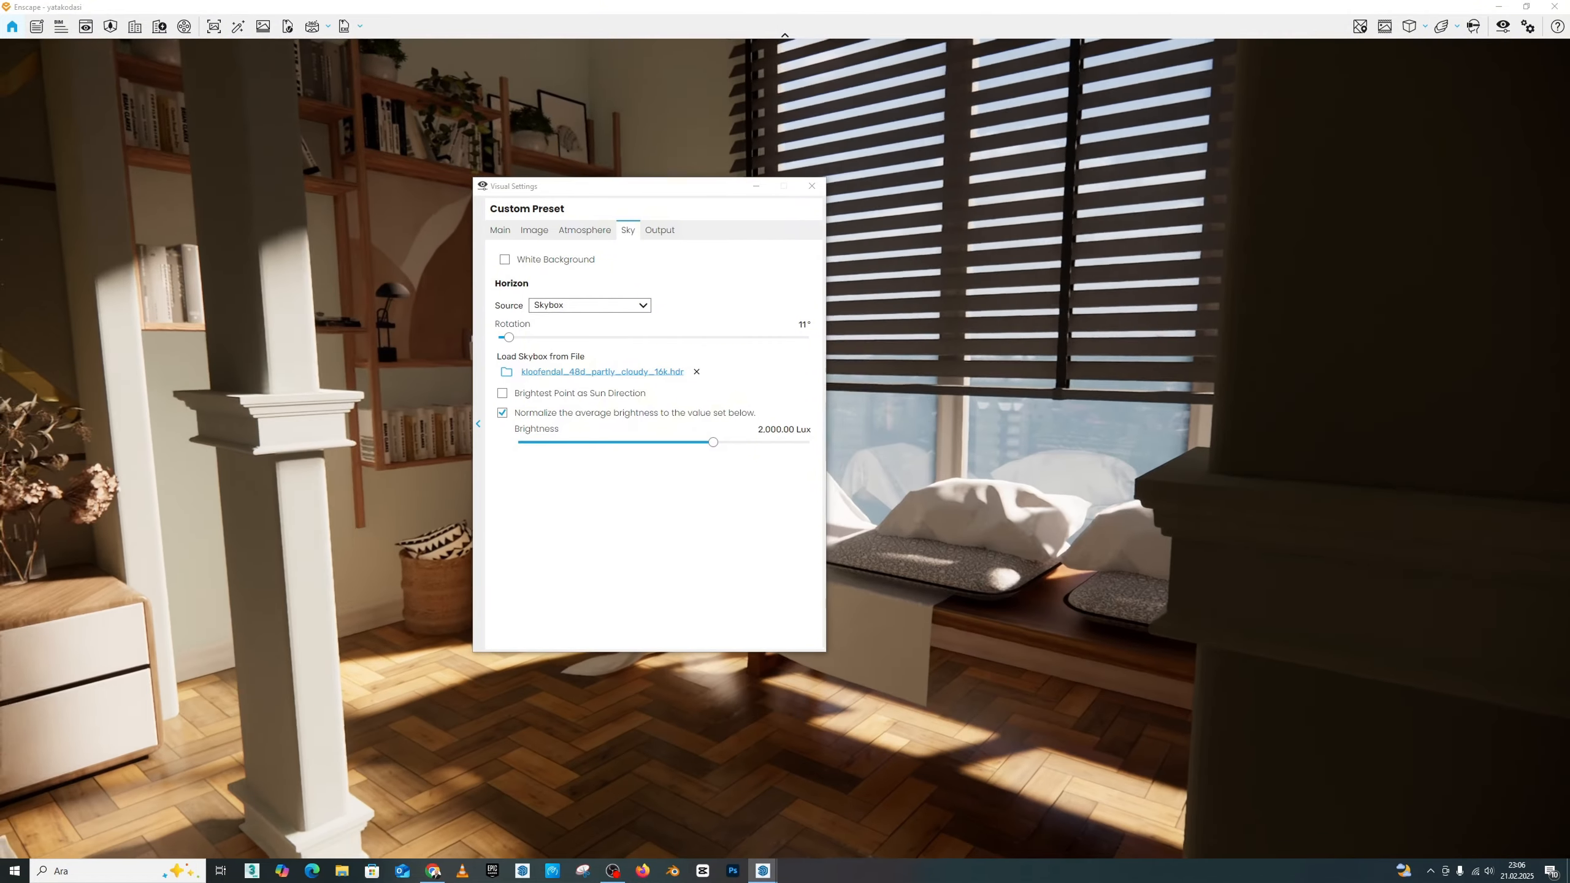
pyautogui.press('w')
pyautogui.press('a')
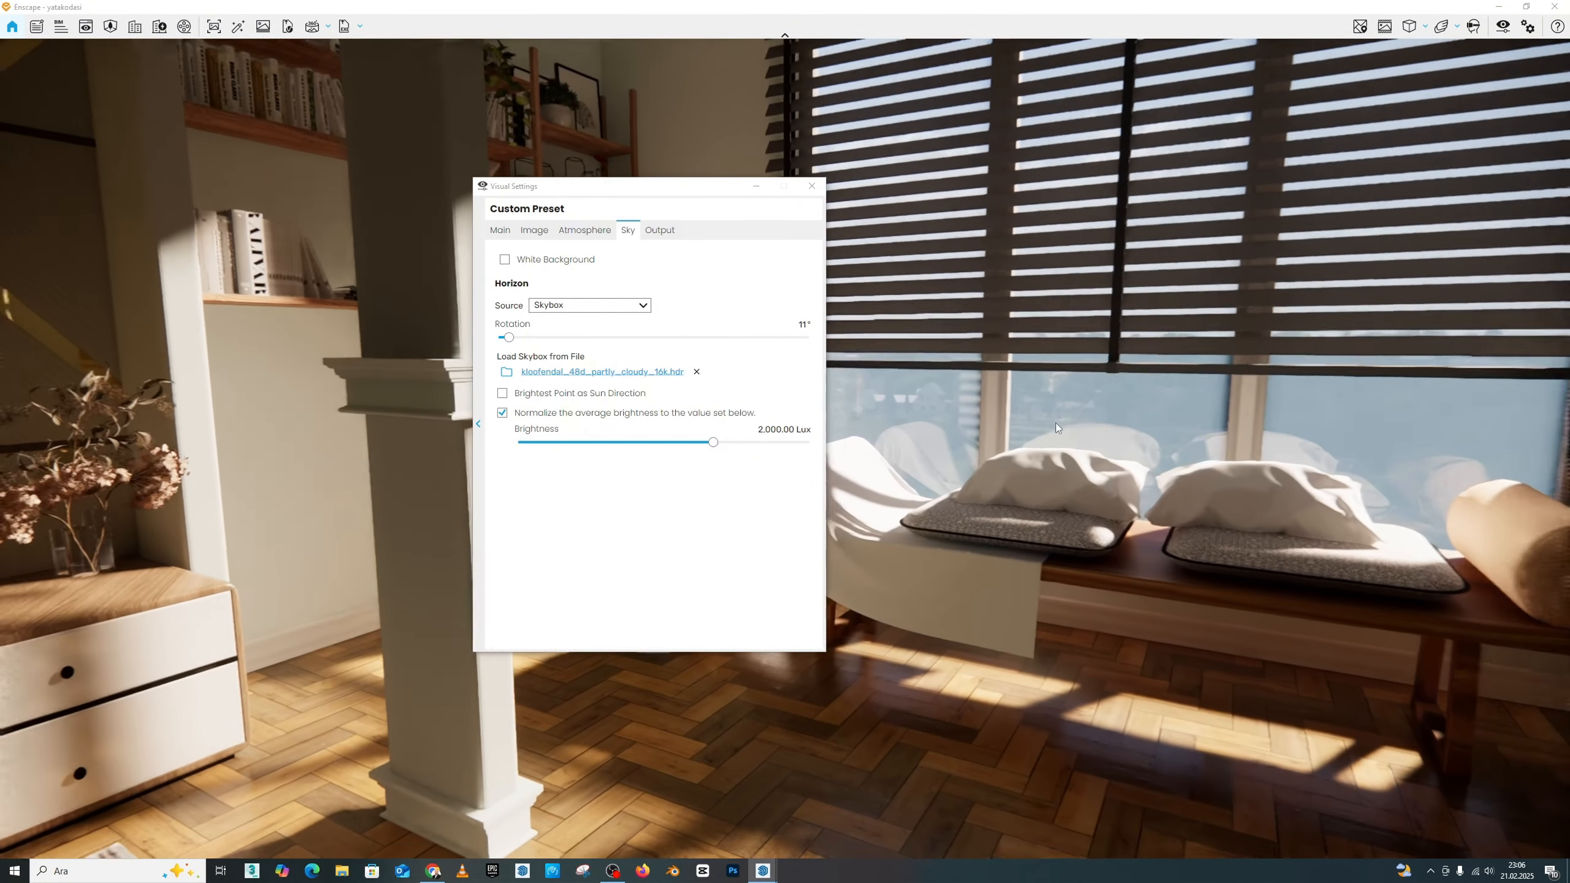
pyautogui.press('s')
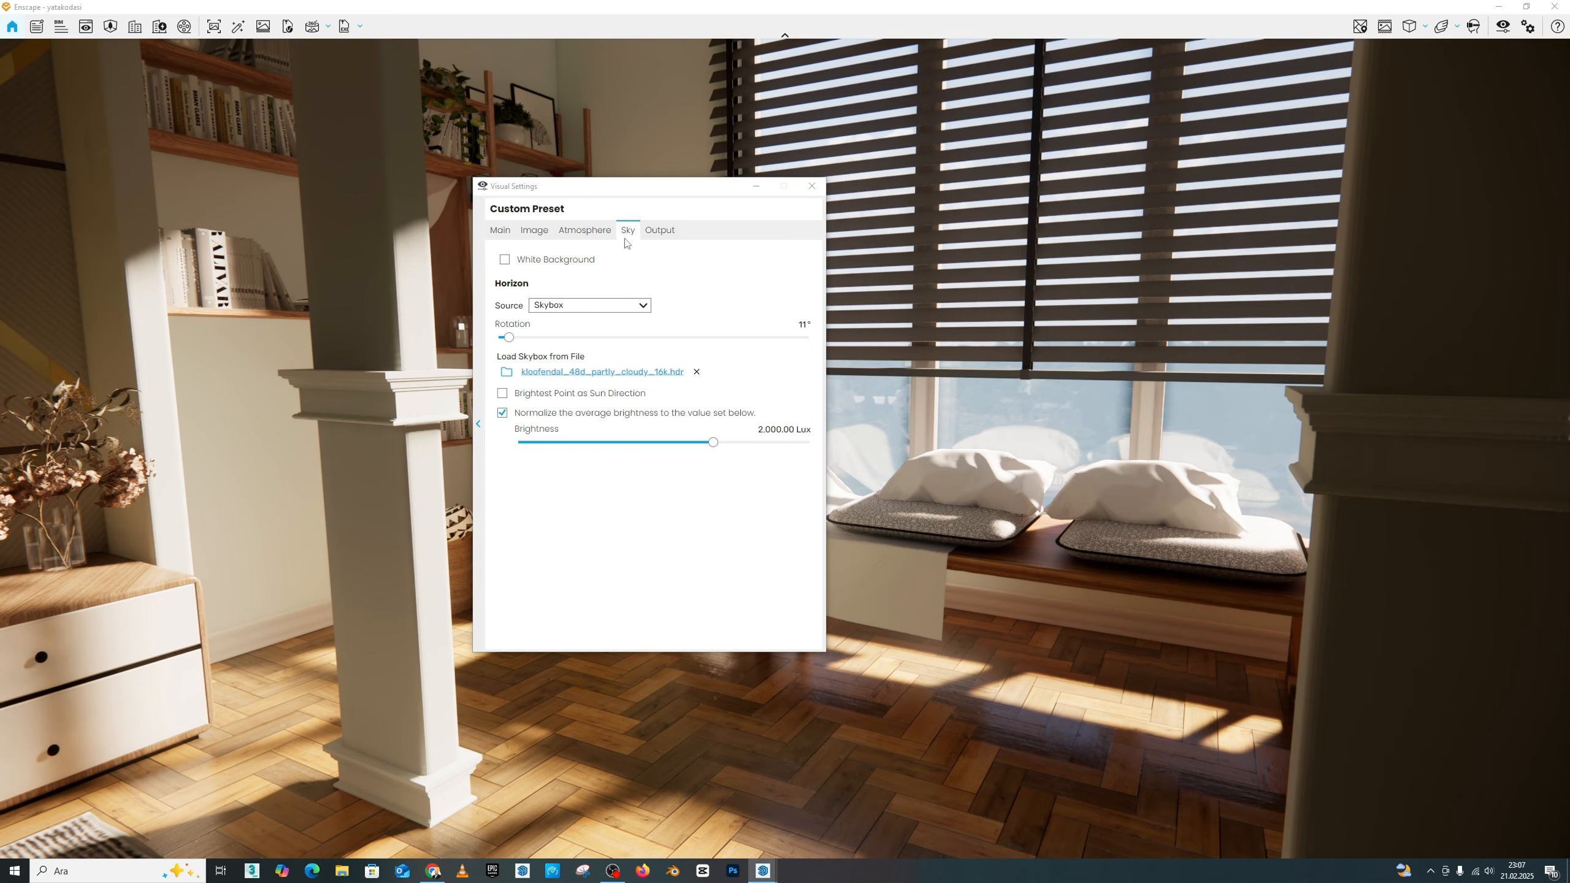
# Step: Use the skybox's brightest point as the sun direction and check the sunlight from beside the bed
pyautogui.moveTo(629, 187); pyautogui.dragTo(656, 176)
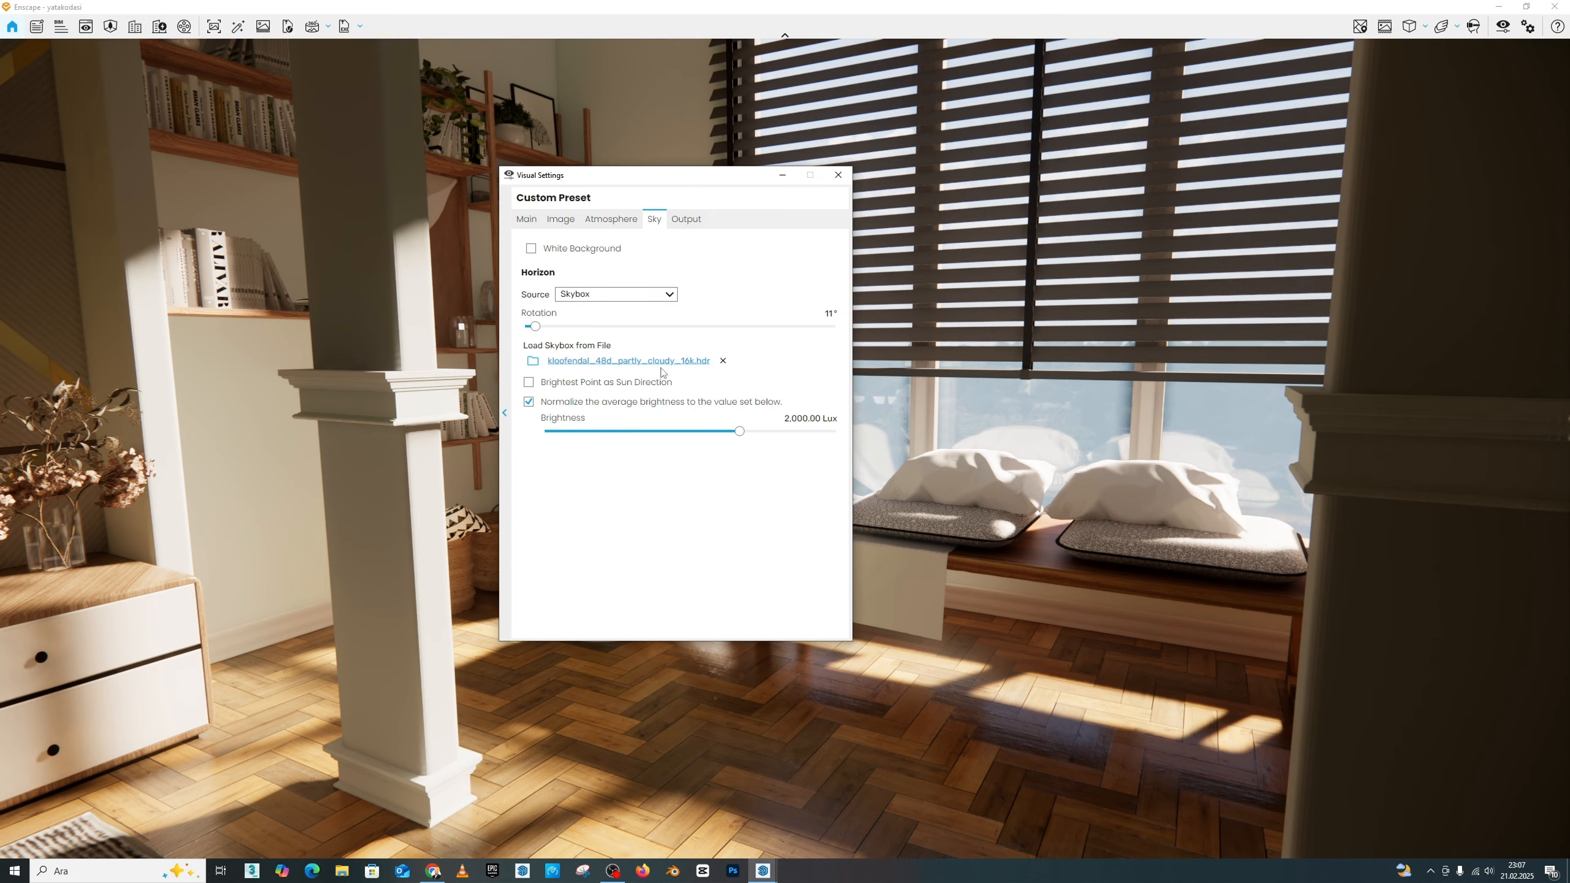
pyautogui.click(528, 385)
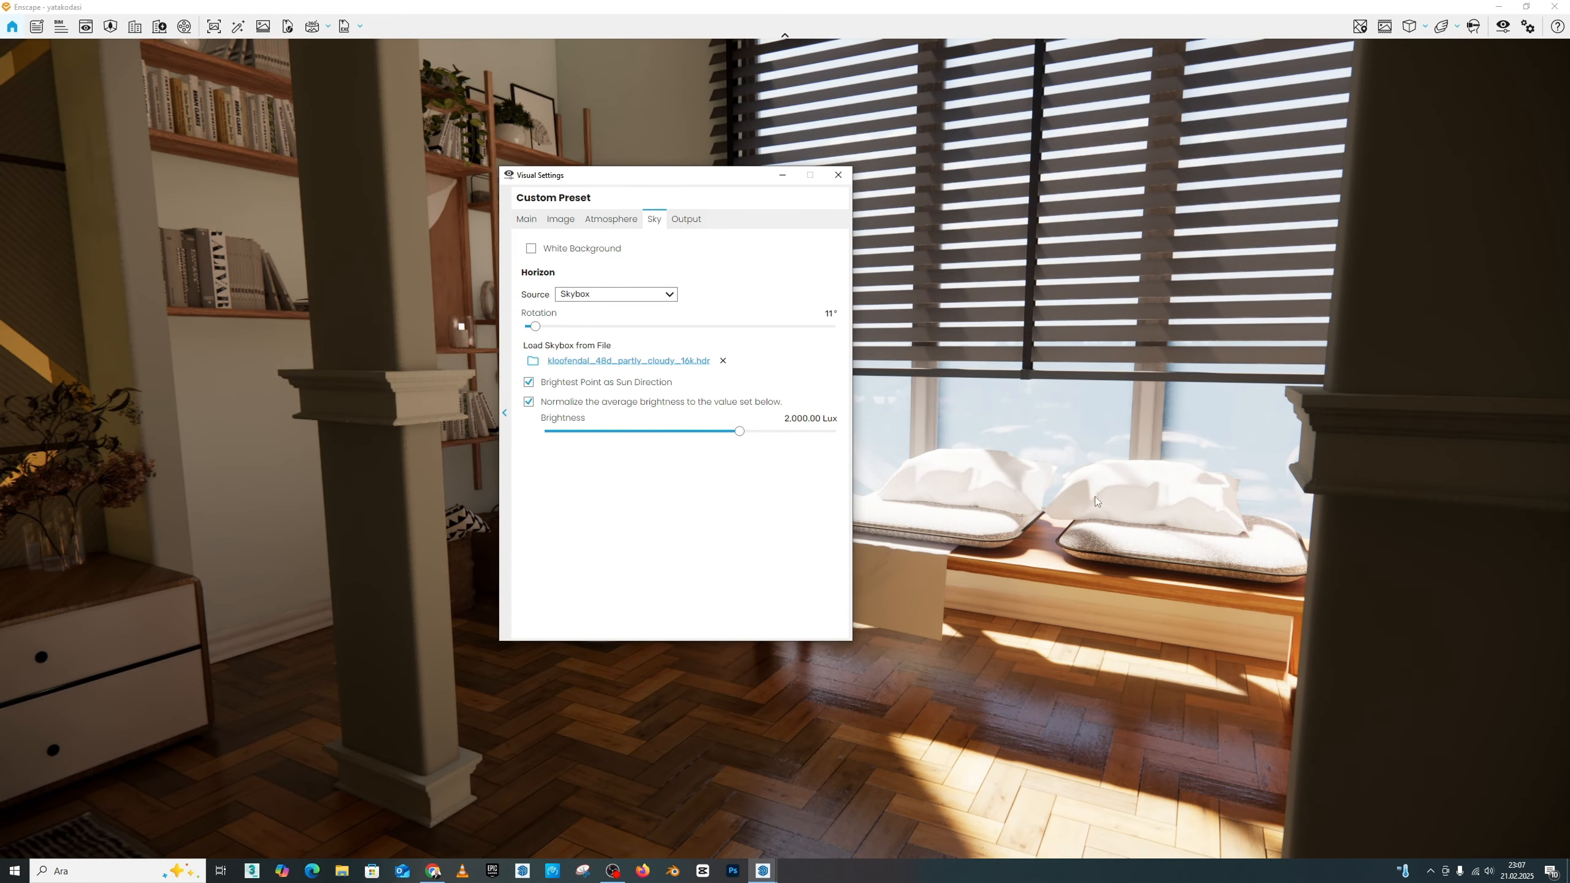
pyautogui.moveTo(703, 180); pyautogui.dragTo(628, 162)
pyautogui.press('s')
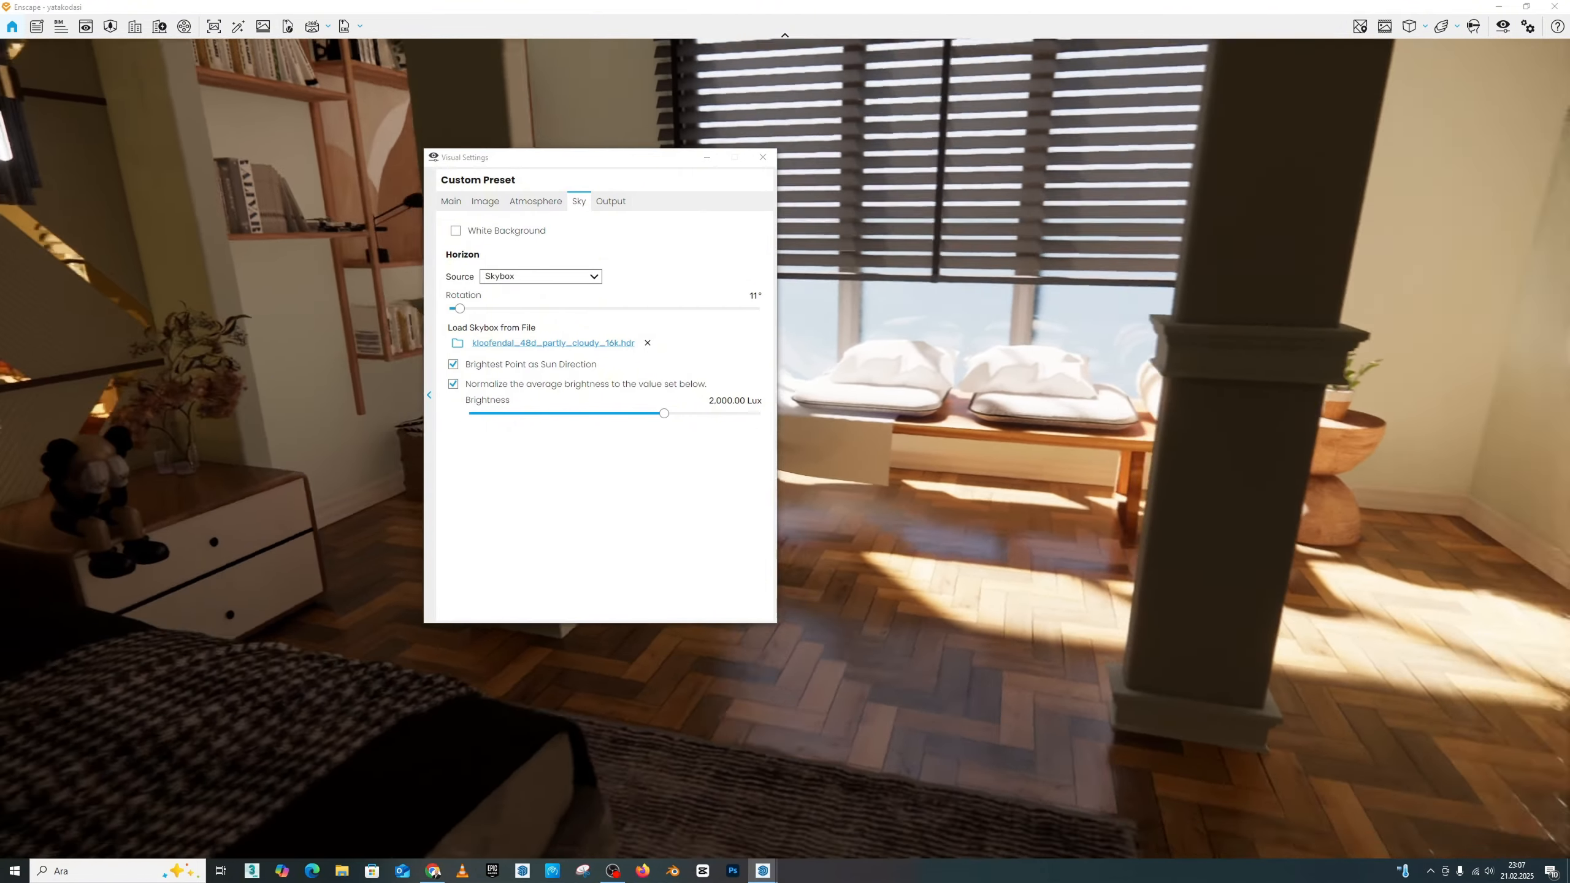
pyautogui.press('s')
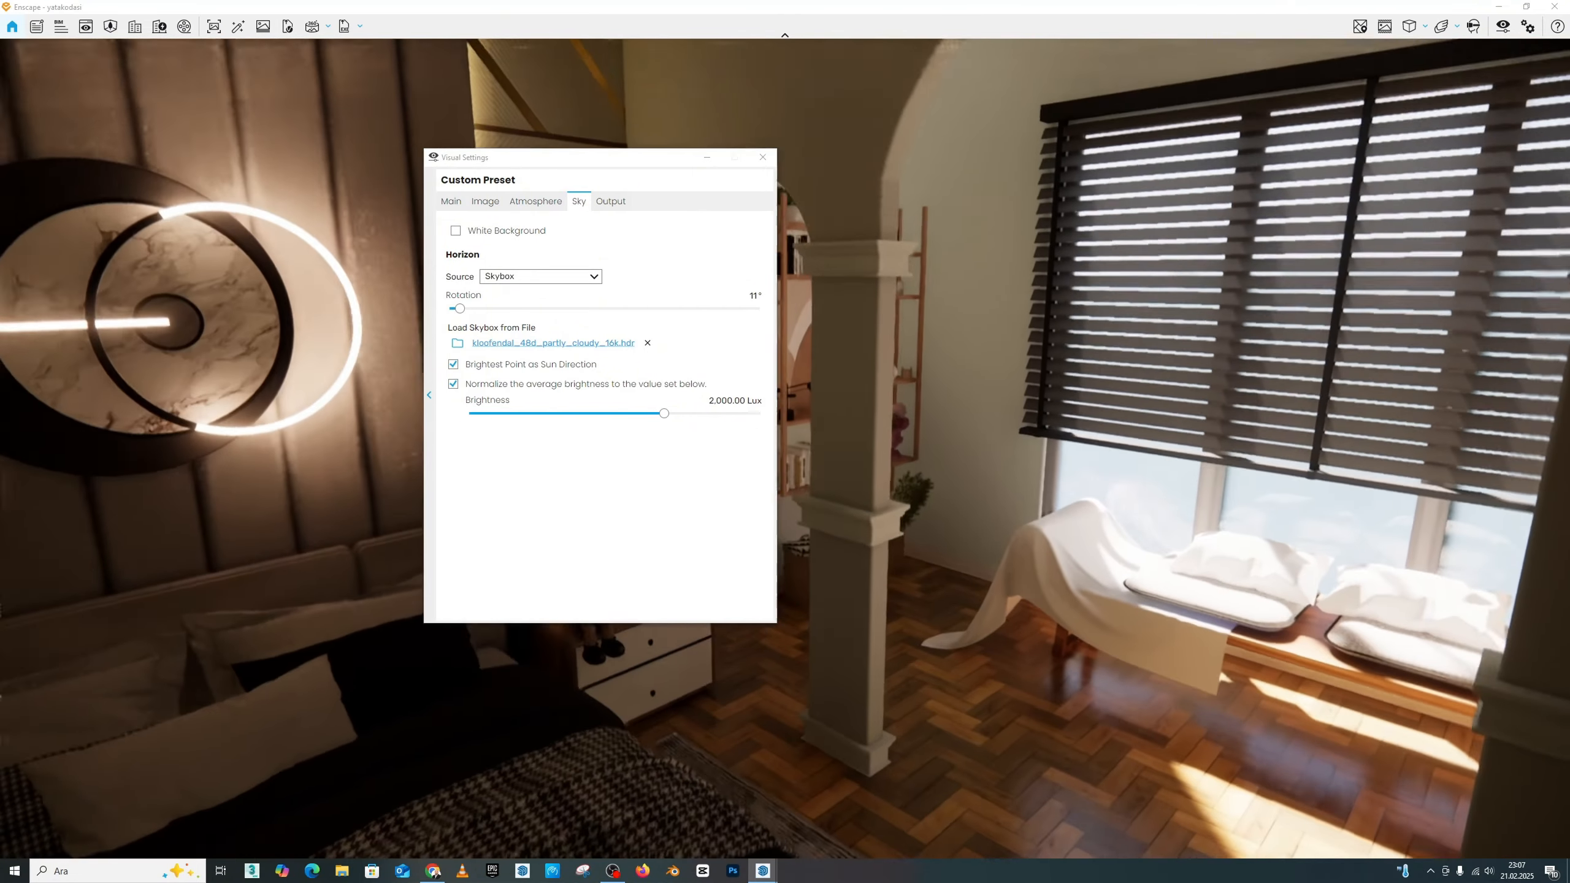
pyautogui.press('s')
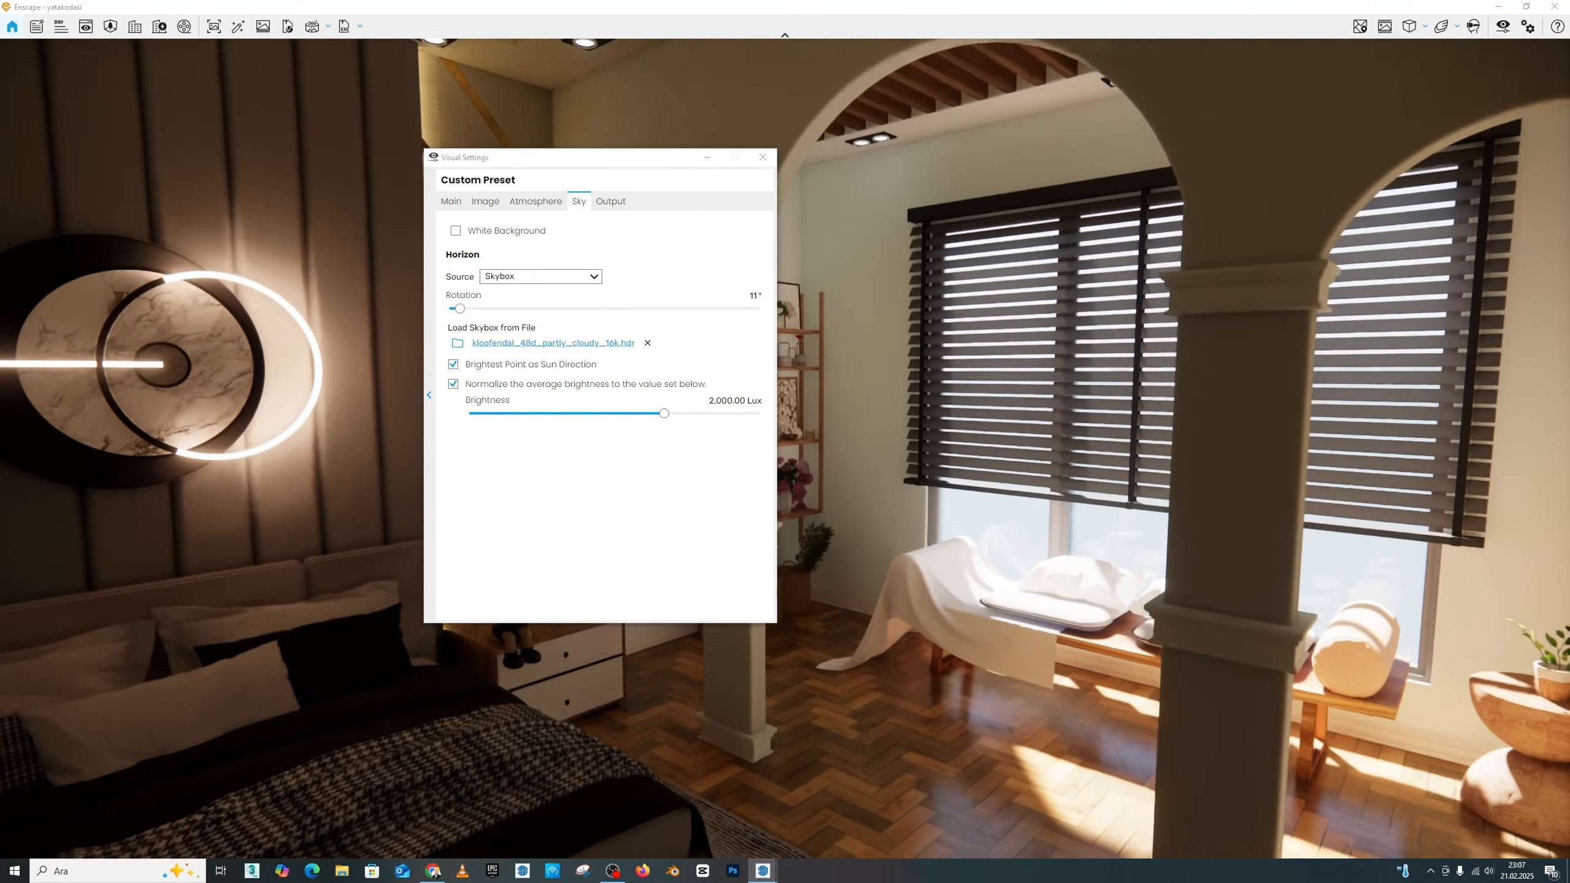
pyautogui.press('s')
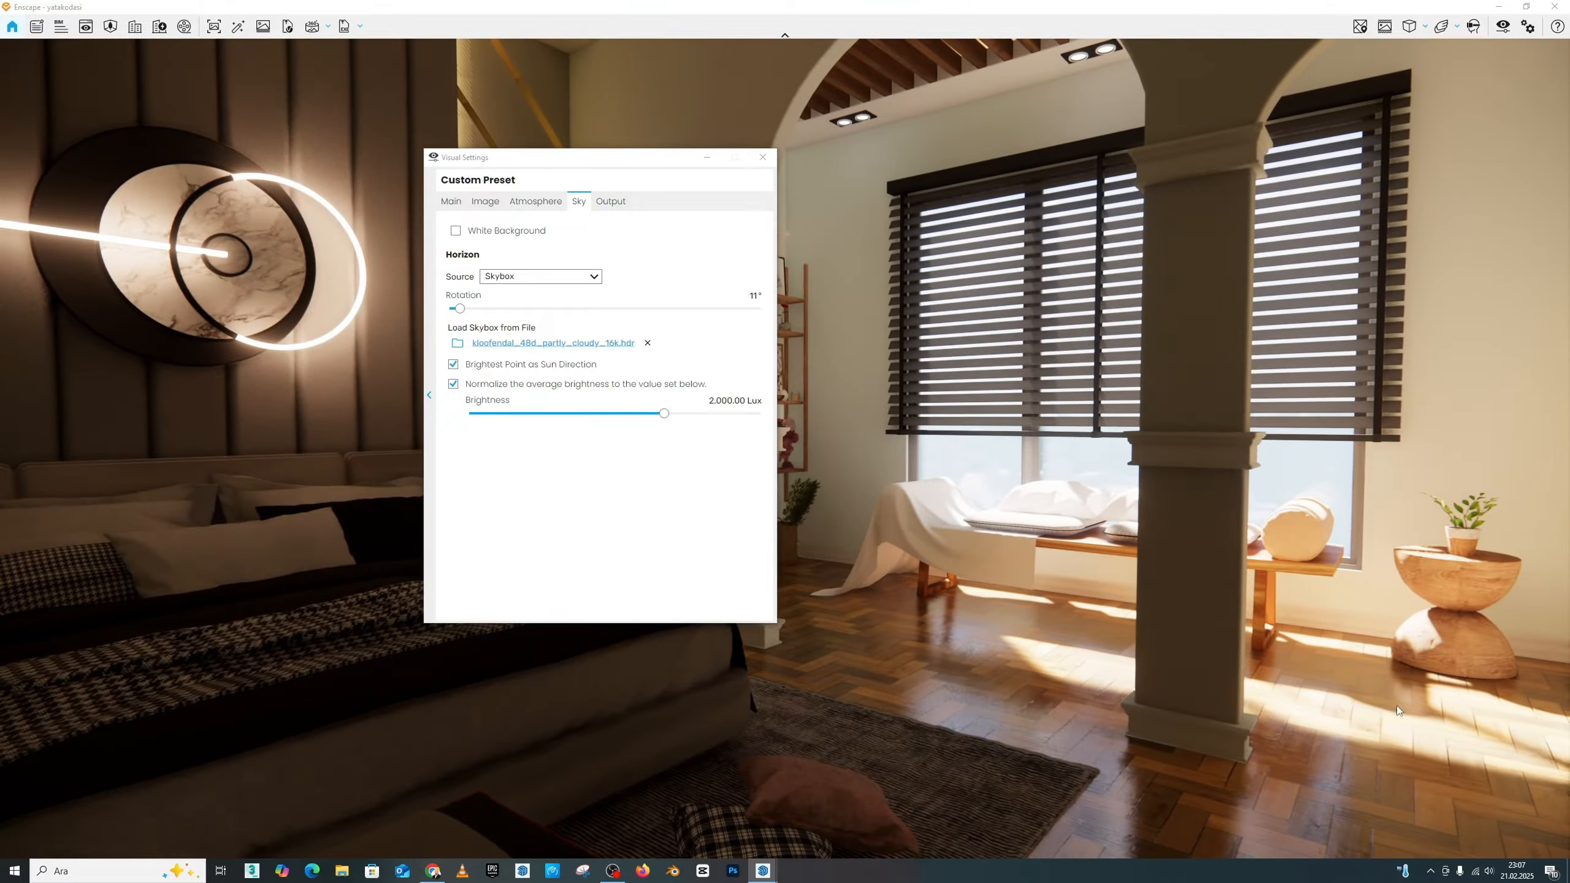
# Step: Set the skybox rotation to 74° and raise its brightness beyond 10,500 Lux
pyautogui.moveTo(460, 312); pyautogui.dragTo(515, 321)
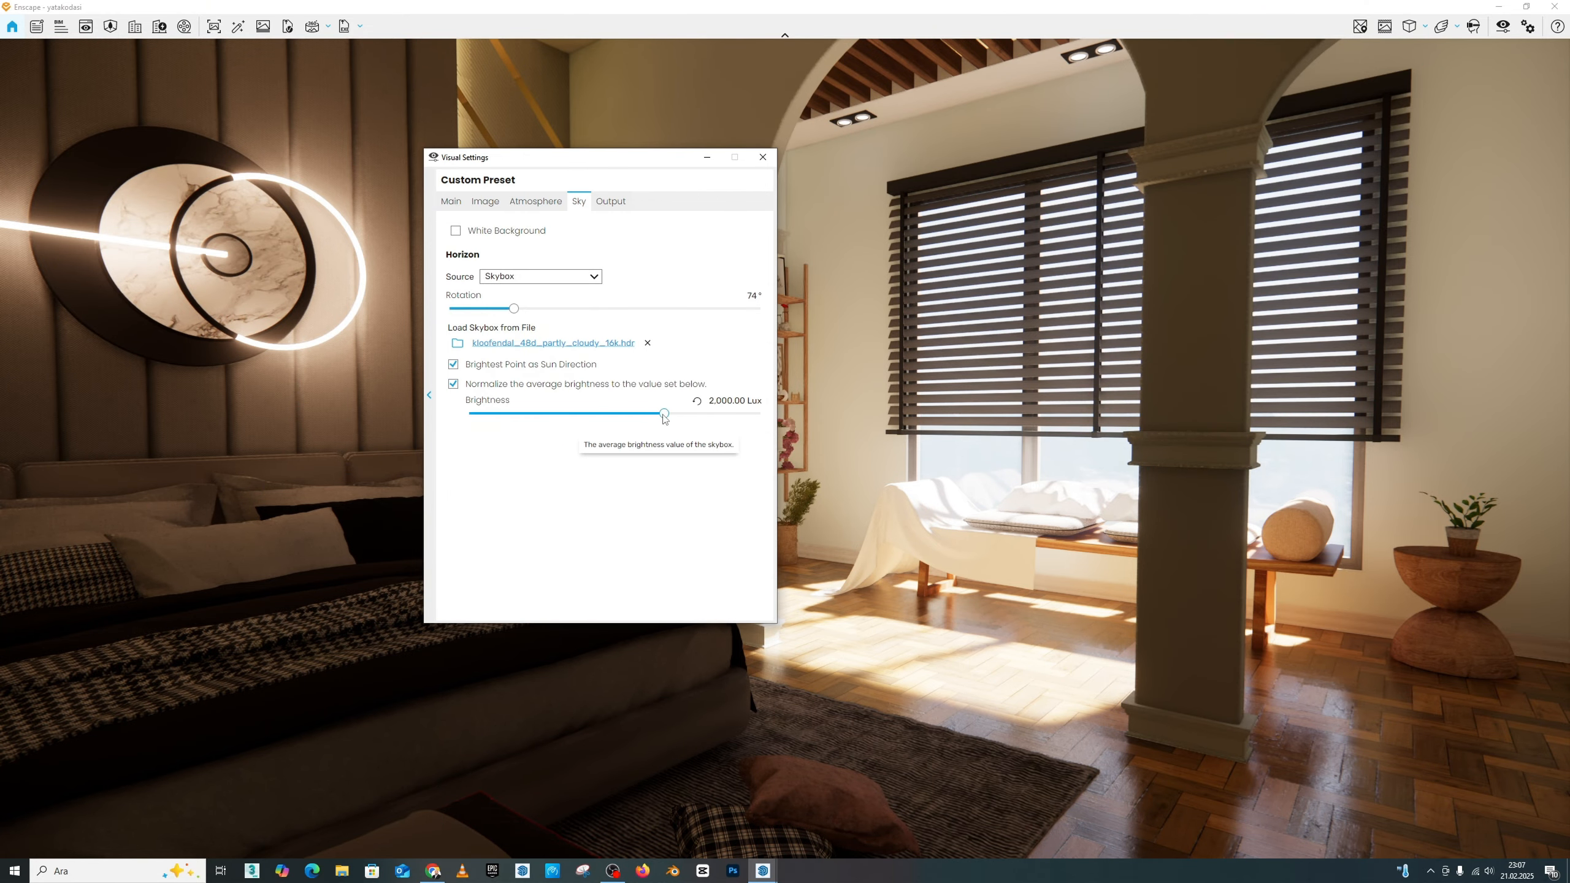
pyautogui.moveTo(664, 415); pyautogui.dragTo(699, 423)
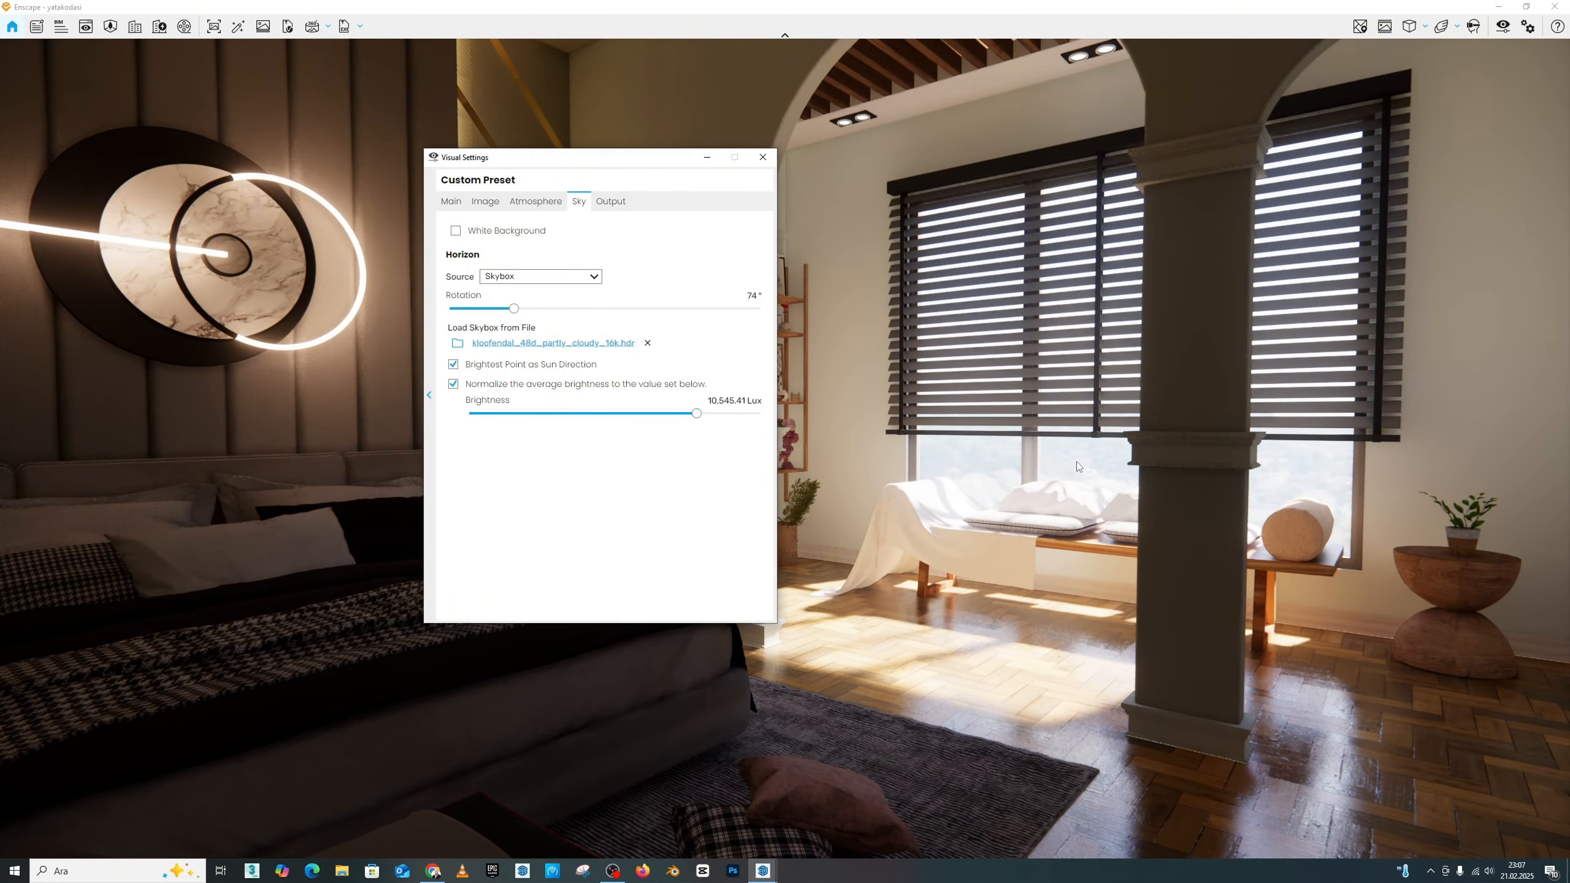
pyautogui.moveTo(701, 422); pyautogui.dragTo(711, 422)
# Step: Examine the scenery and daylight through the window behind the bench at close range
pyautogui.moveTo(595, 157); pyautogui.dragTo(891, 146)
pyautogui.moveTo(882, 382); pyautogui.dragTo(860, 428)
pyautogui.press('s')
pyautogui.press('w')
pyautogui.press('w')
pyautogui.press('d')
pyautogui.press('a')
pyautogui.press('a')
pyautogui.press('d')
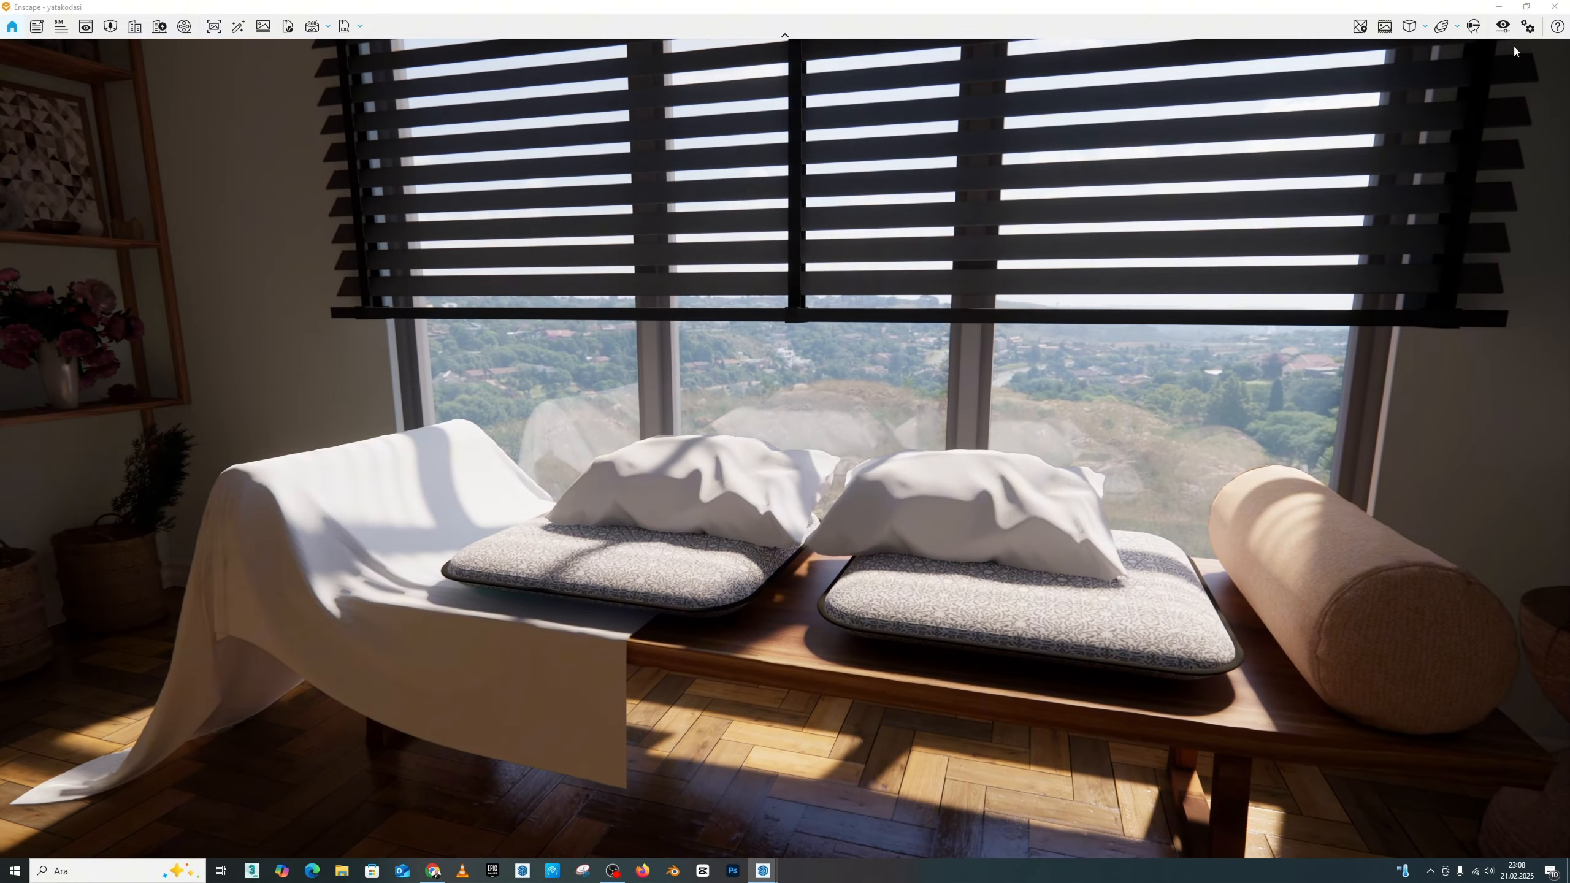
# Step: Switch to the SketchUp model and open the window group behind the bench
pyautogui.click(1498, 6)
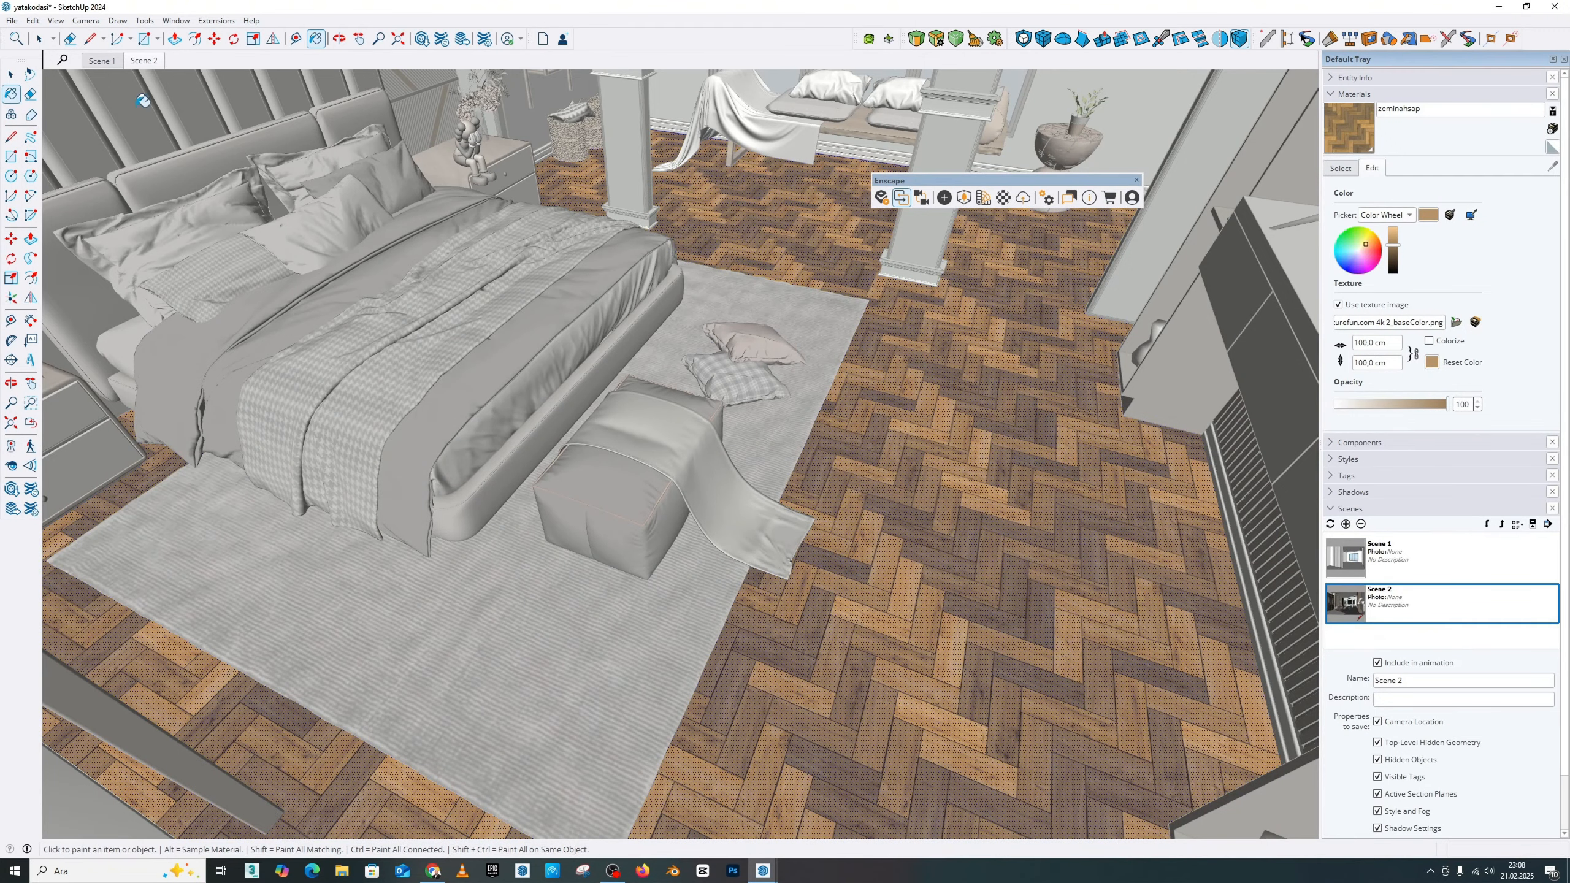
pyautogui.click(10, 464)
pyautogui.moveTo(678, 426); pyautogui.dragTo(752, 207)
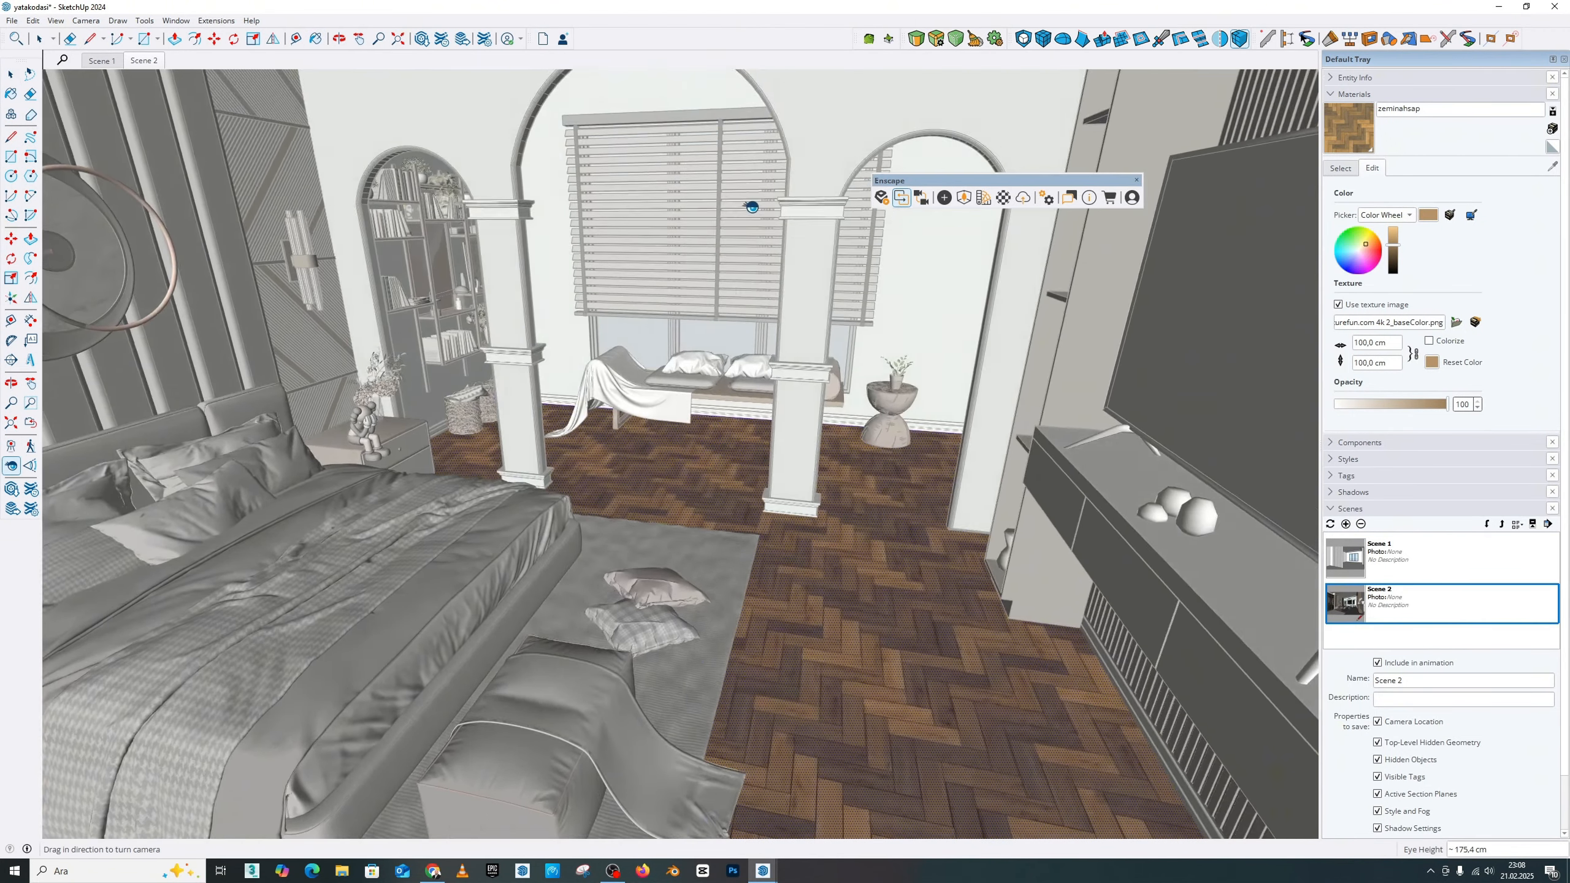
pyautogui.scroll(3, 751, 207)
pyautogui.press('space')
pyautogui.click(587, 392)
pyautogui.click(583, 394)
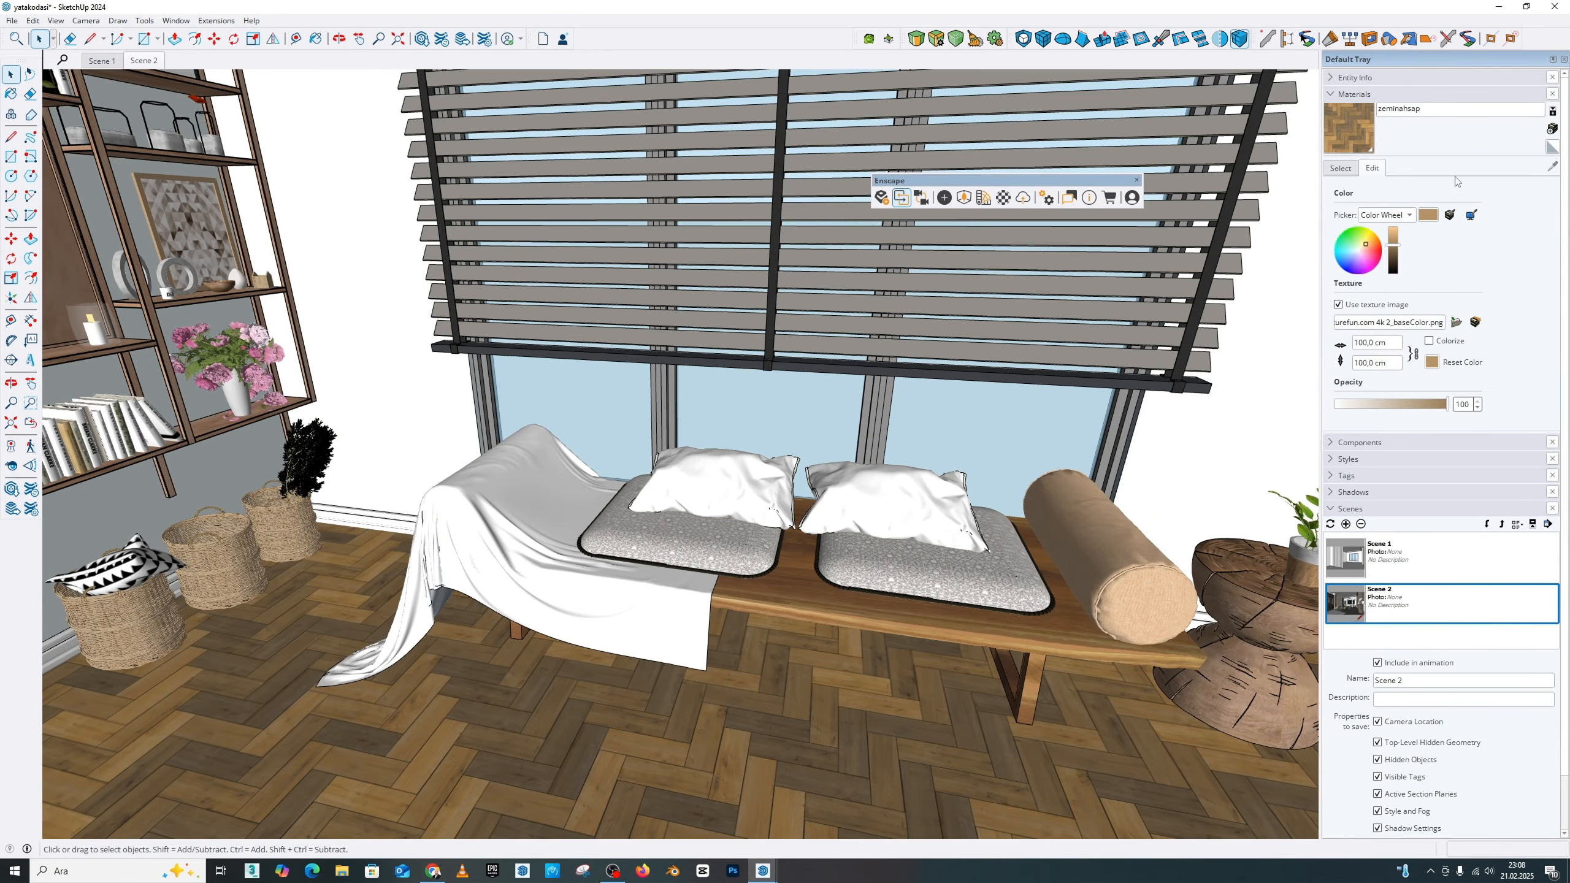
# Step: Recolour the in-model 'Glass' material to near-black and lower its opacity to 5
pyautogui.click(1354, 168)
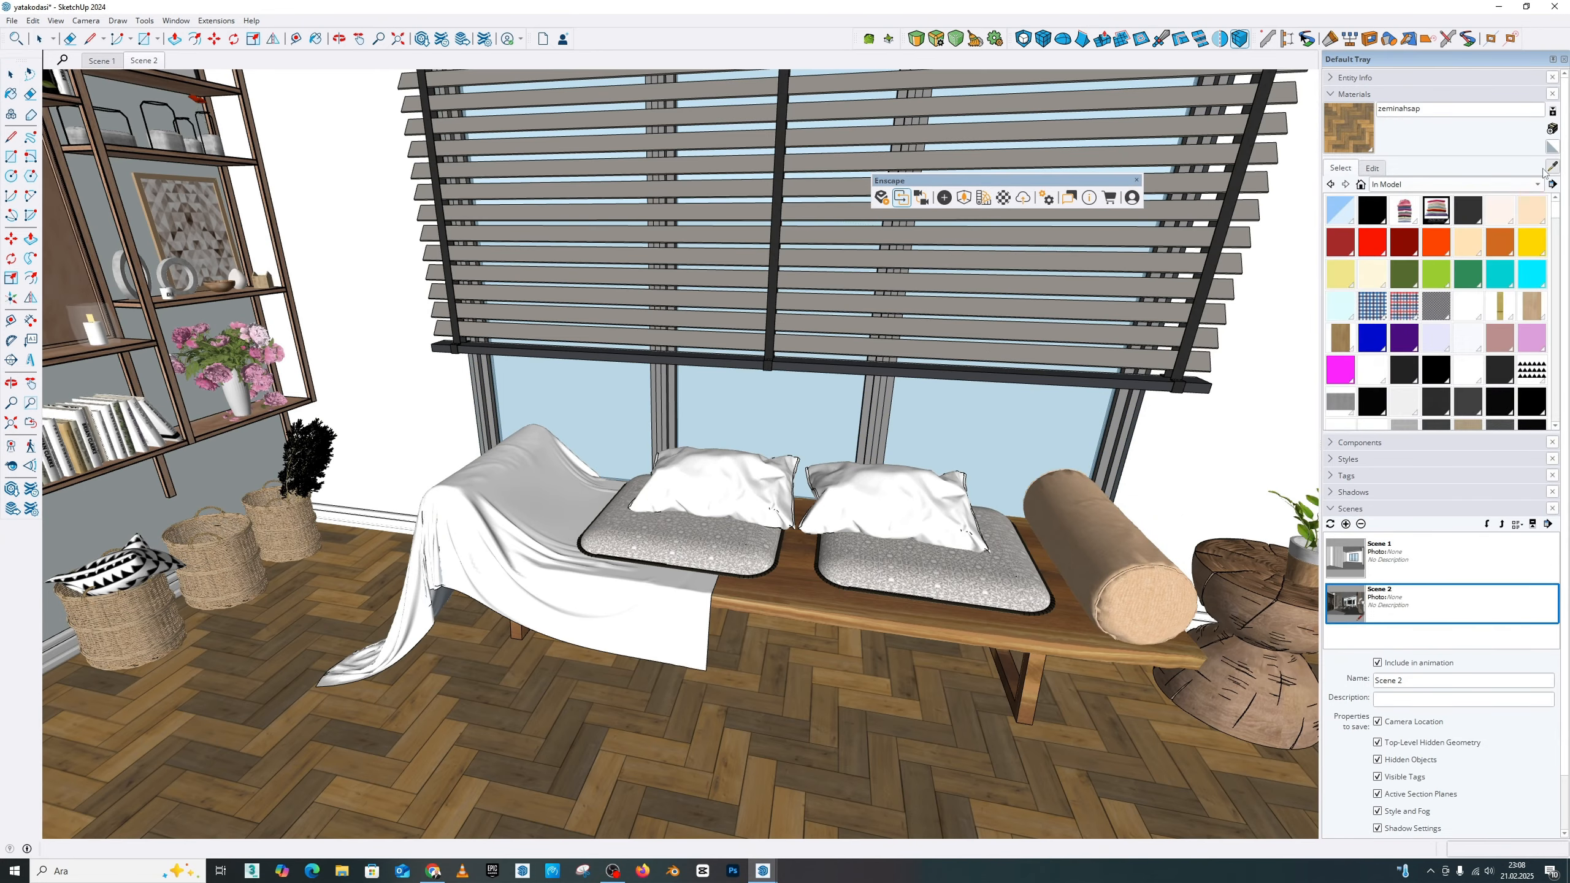
pyautogui.click(1351, 206)
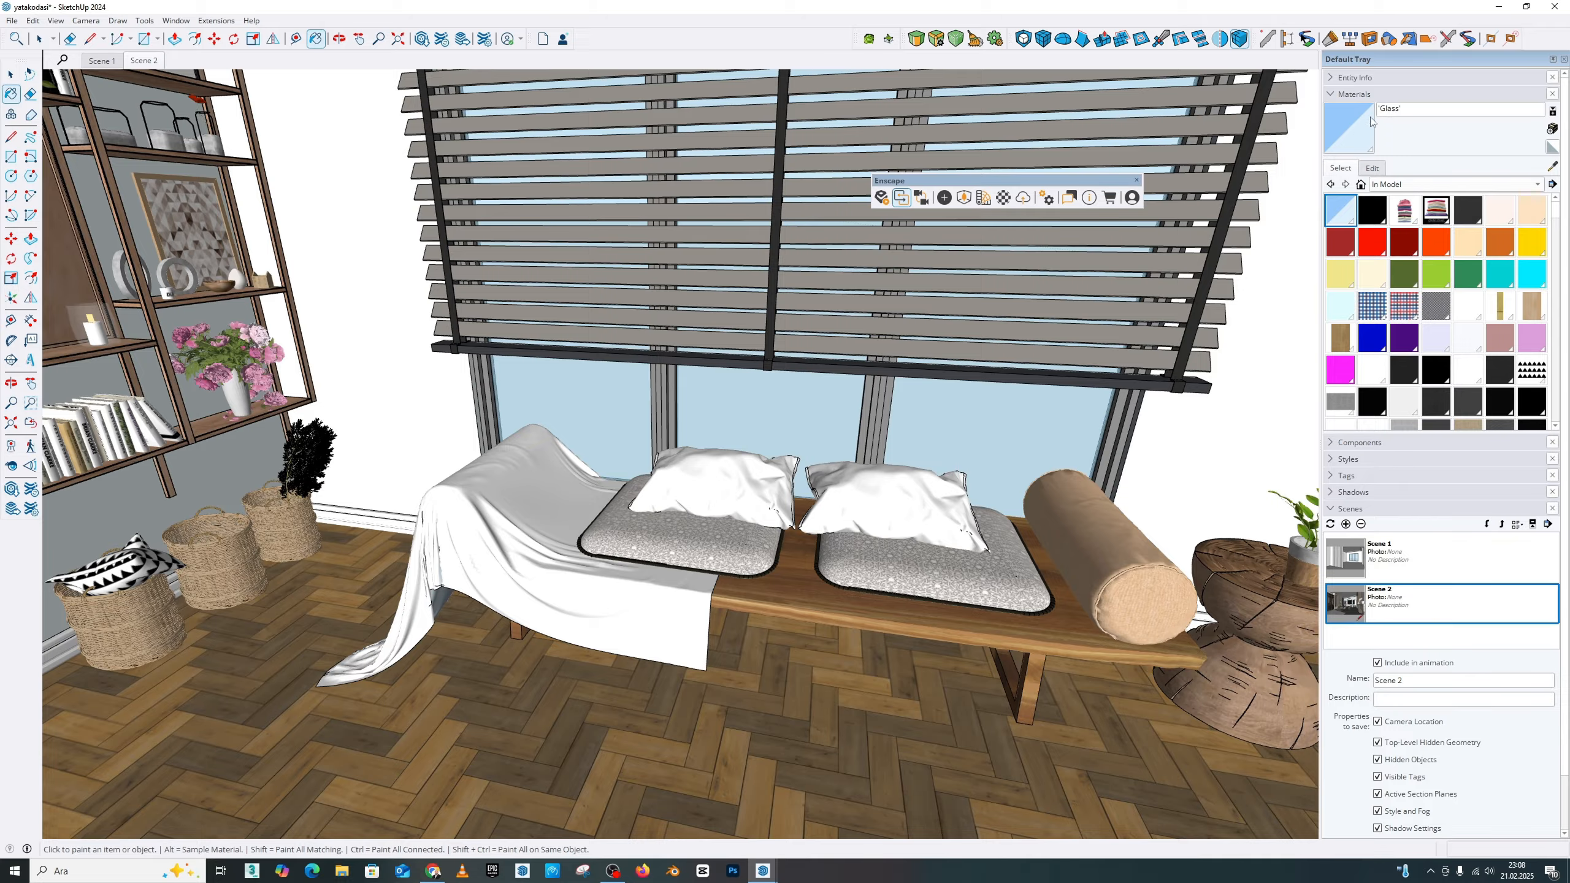
pyautogui.click(1370, 169)
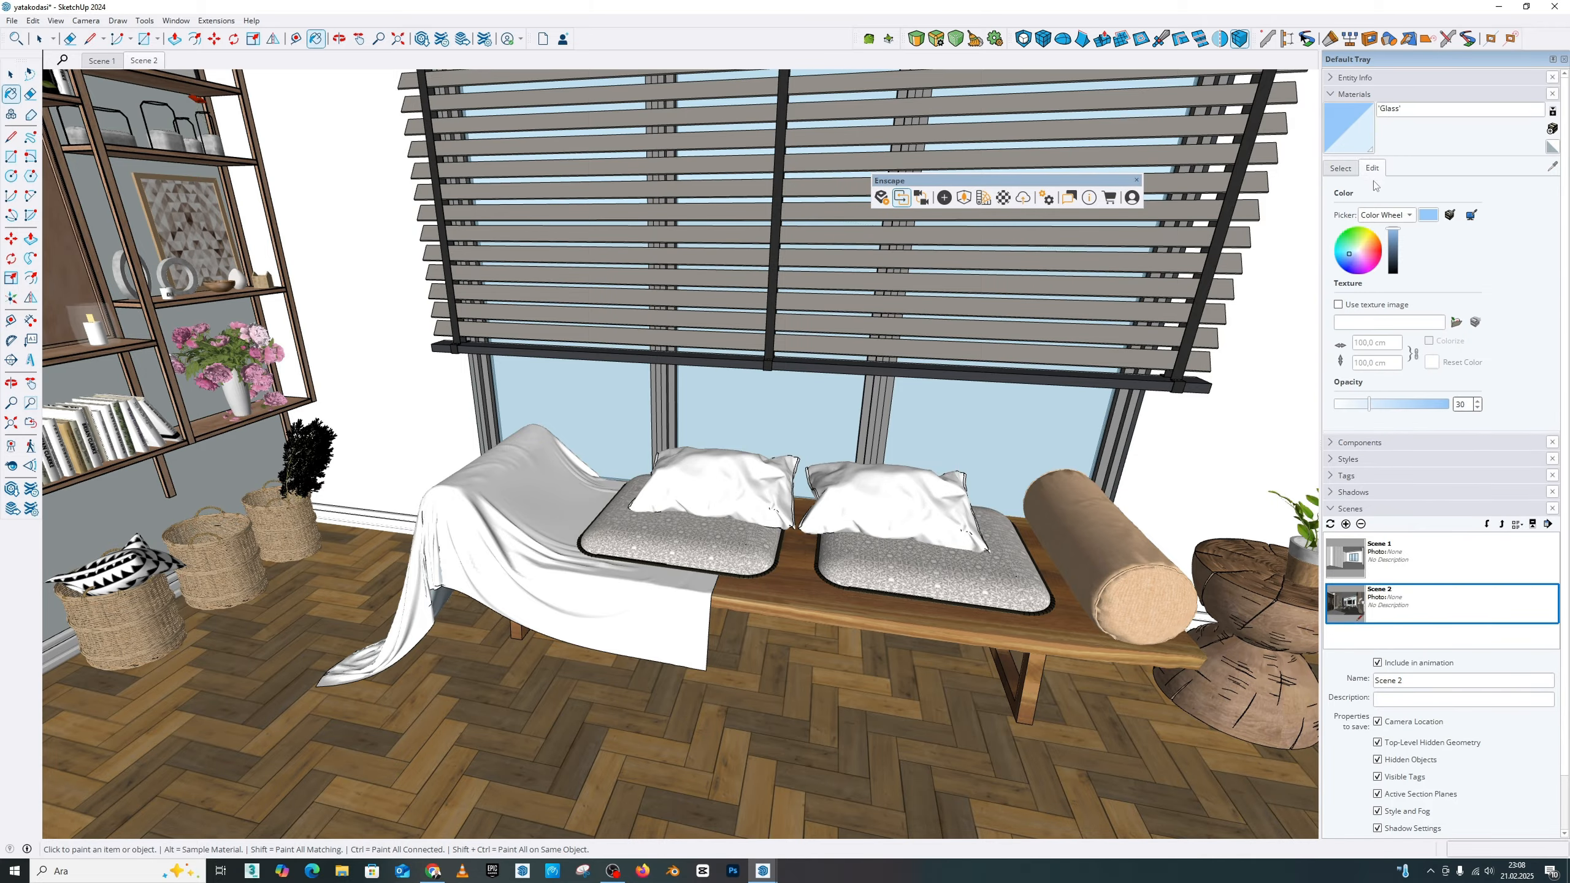
pyautogui.click(1357, 254)
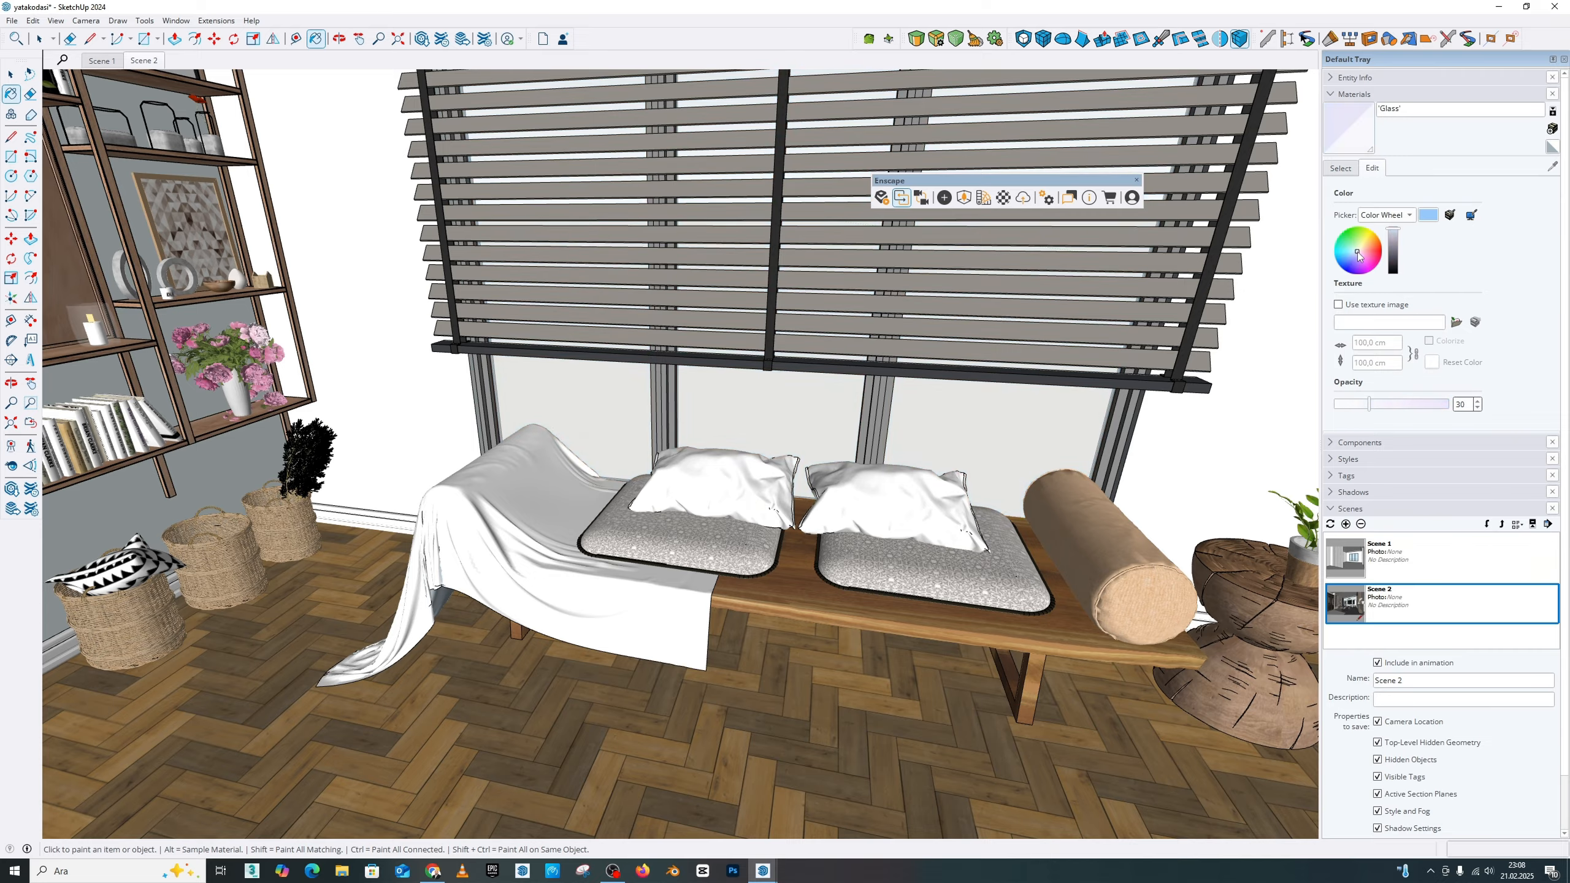
pyautogui.moveTo(1394, 234); pyautogui.dragTo(1394, 275)
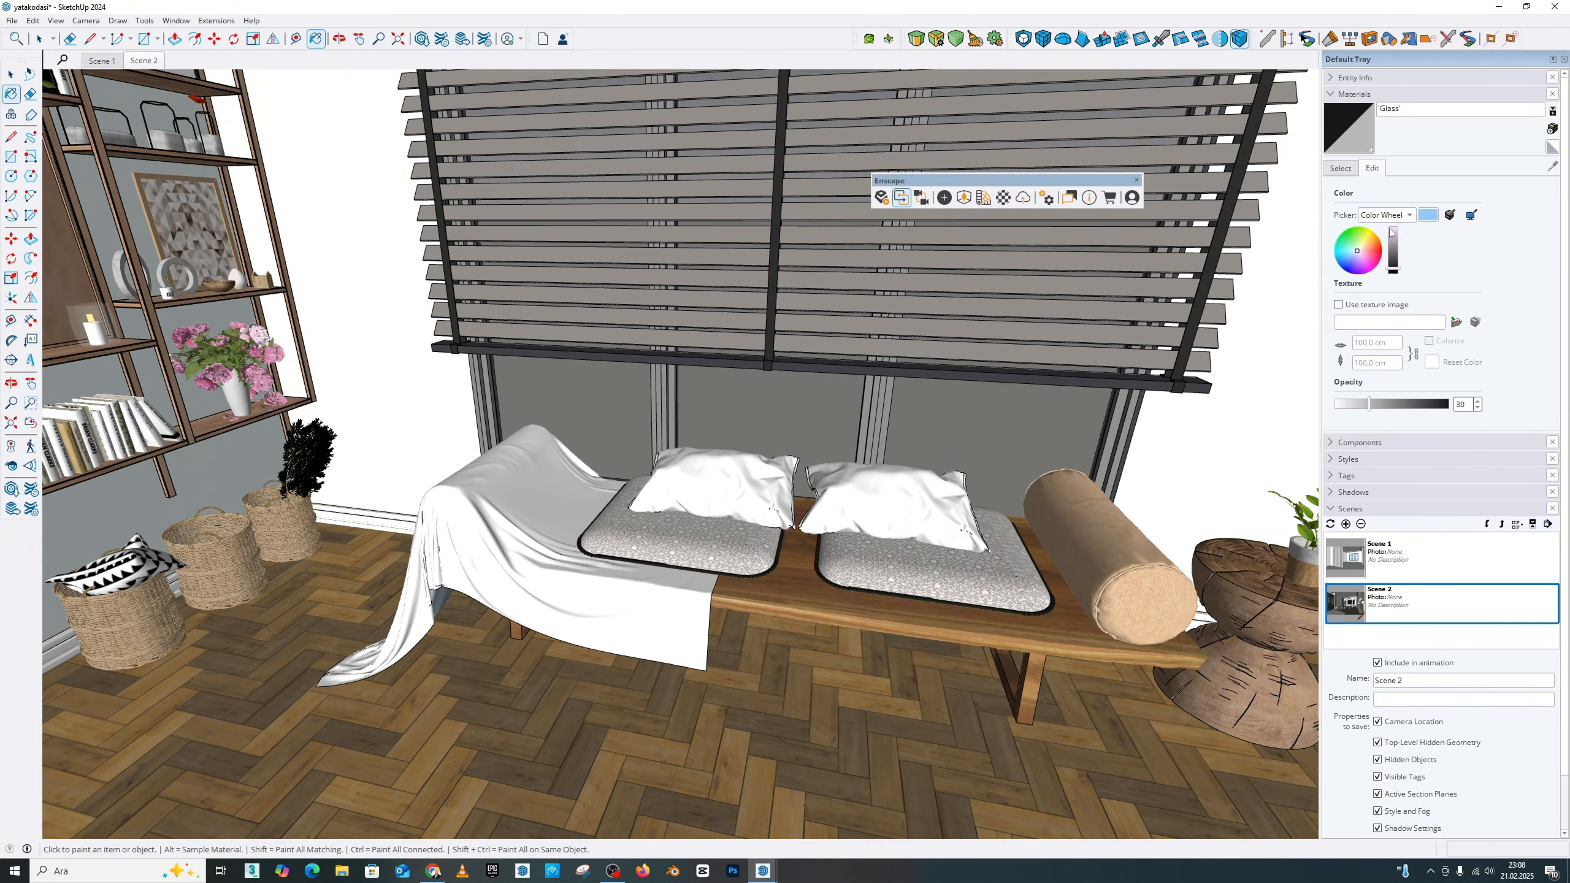
pyautogui.moveTo(1369, 404); pyautogui.dragTo(1342, 413)
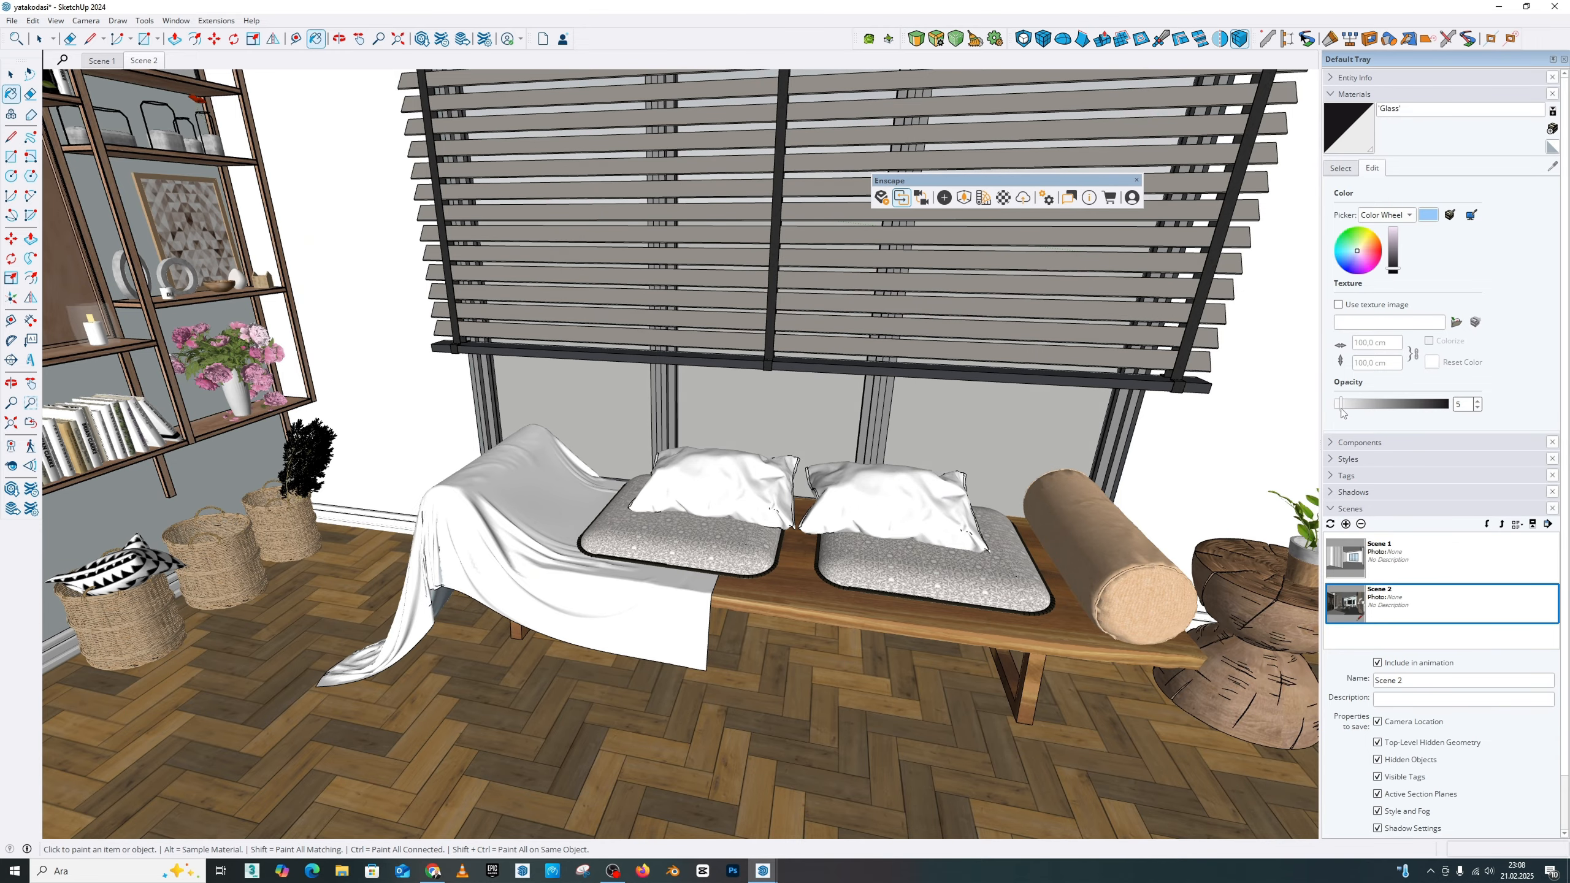
# Step: Switch back to the Enscape render and examine the landscape through the edited window glass
pyautogui.moveTo(762, 871)
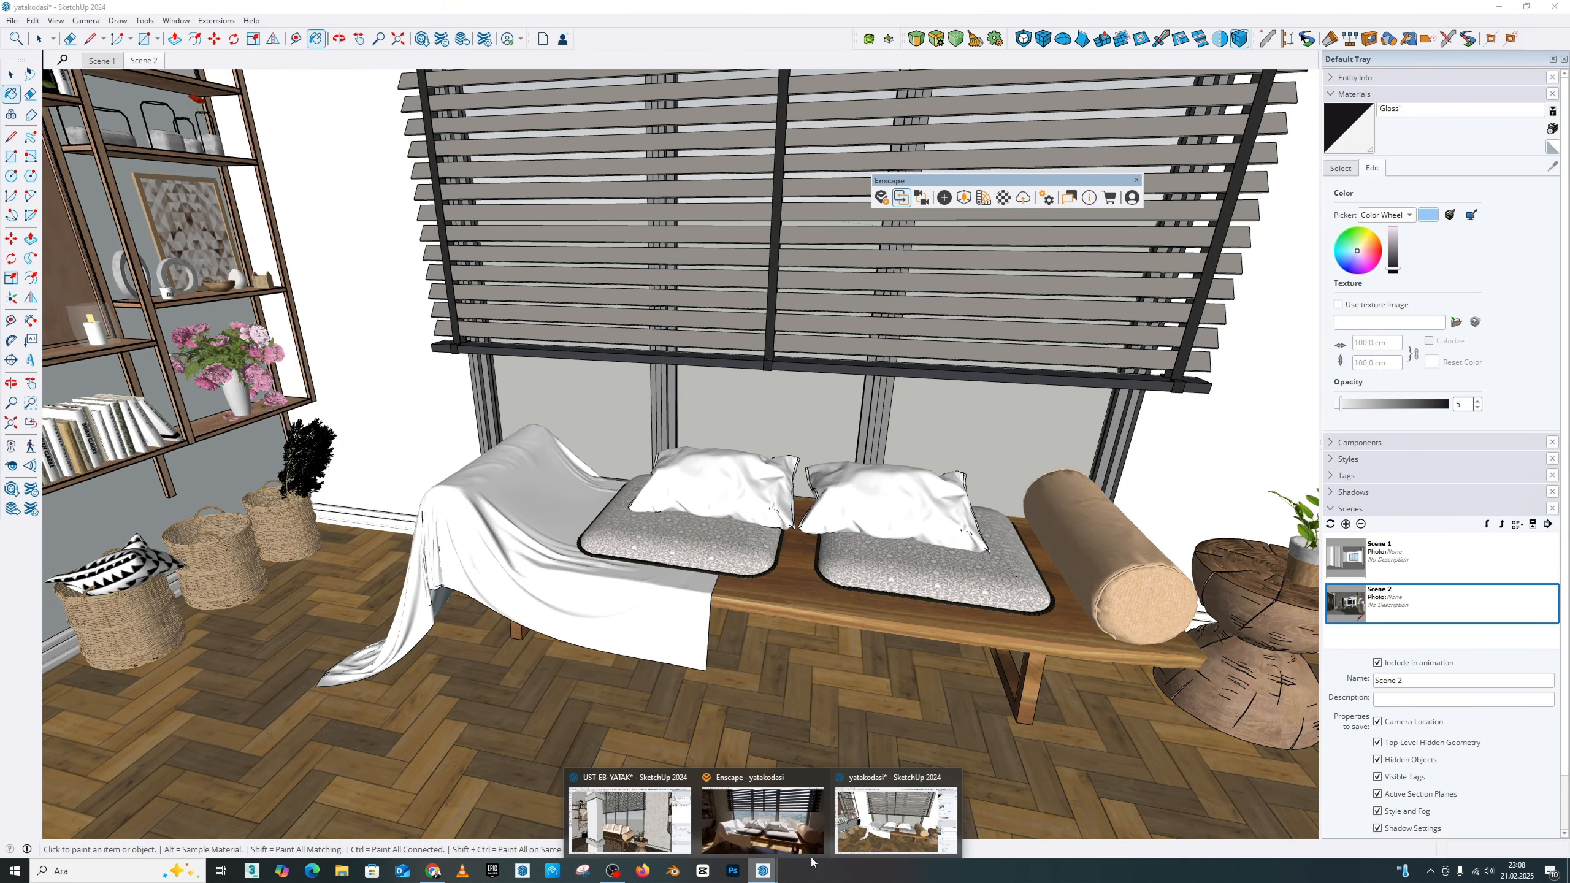
pyautogui.click(766, 817)
pyautogui.moveTo(1031, 359); pyautogui.dragTo(1042, 245)
pyautogui.press('q')
pyautogui.moveTo(1042, 244); pyautogui.dragTo(990, 266, button='right')
pyautogui.press('s')
# Step: Examine the daylight and lamp lighting across the bed, headboard wall and window area
pyautogui.press('s')
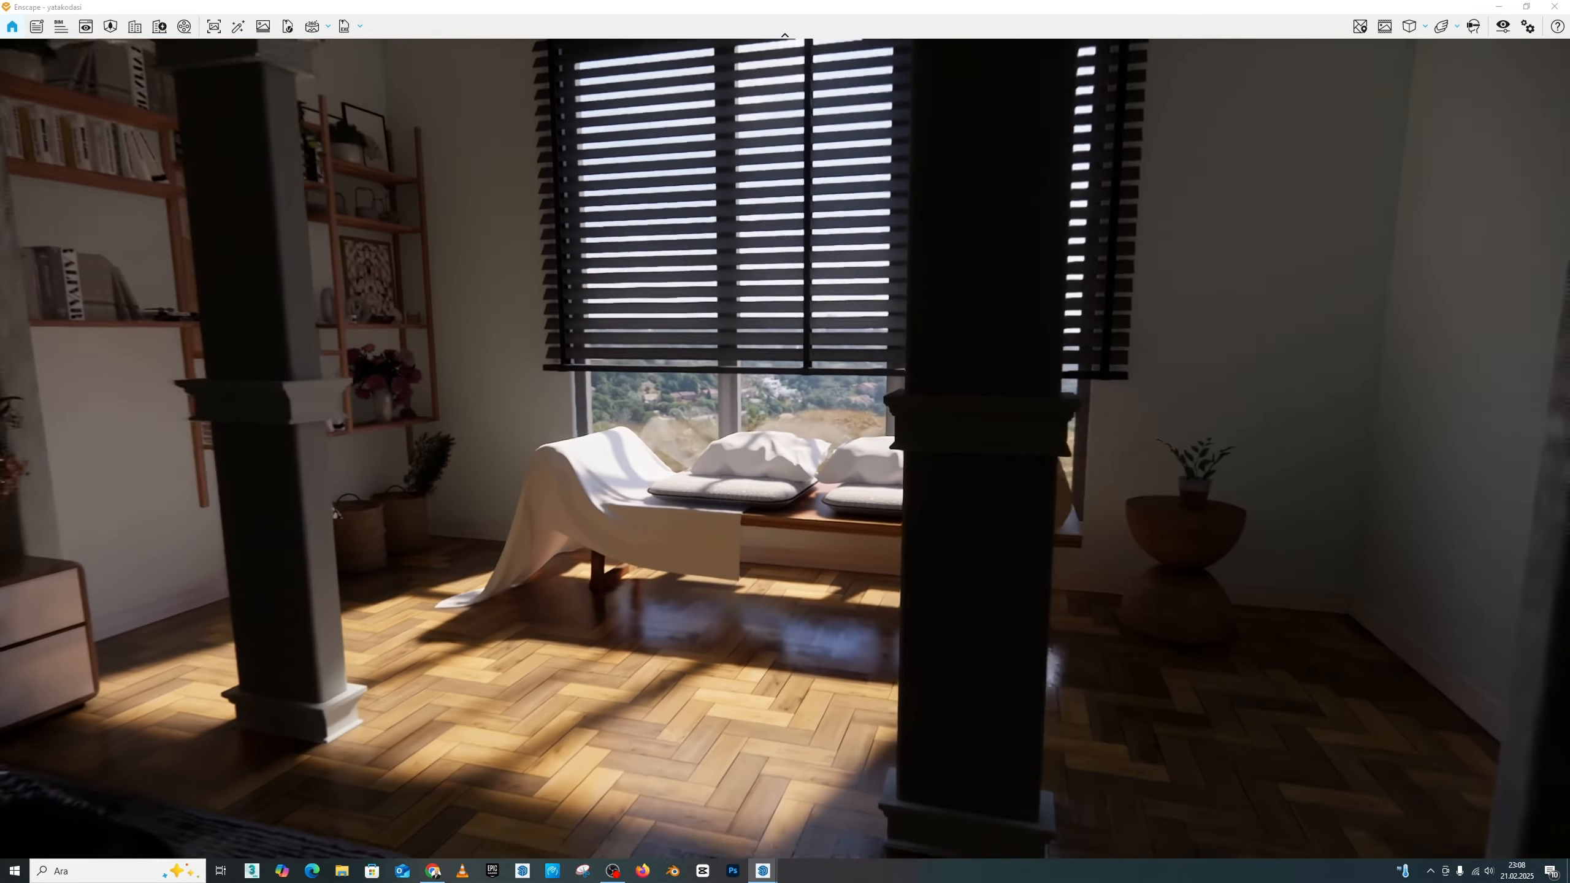
pyautogui.moveTo(989, 266); pyautogui.dragTo(686, 303)
pyautogui.press('e')
pyautogui.press('s')
pyautogui.press('w')
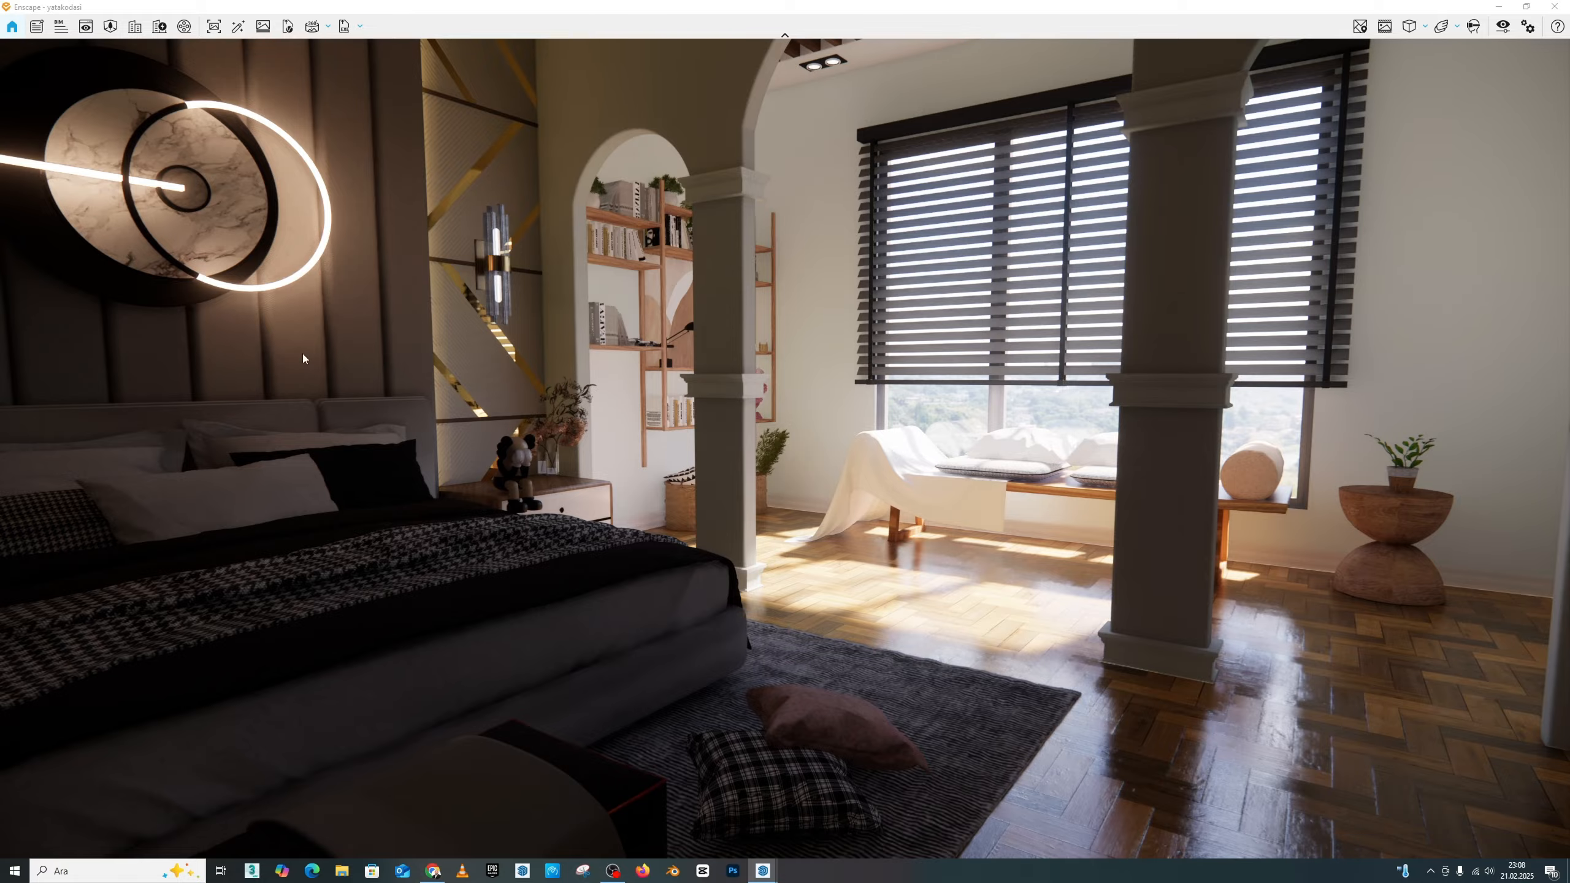
pyautogui.moveTo(937, 427); pyautogui.dragTo(837, 400)
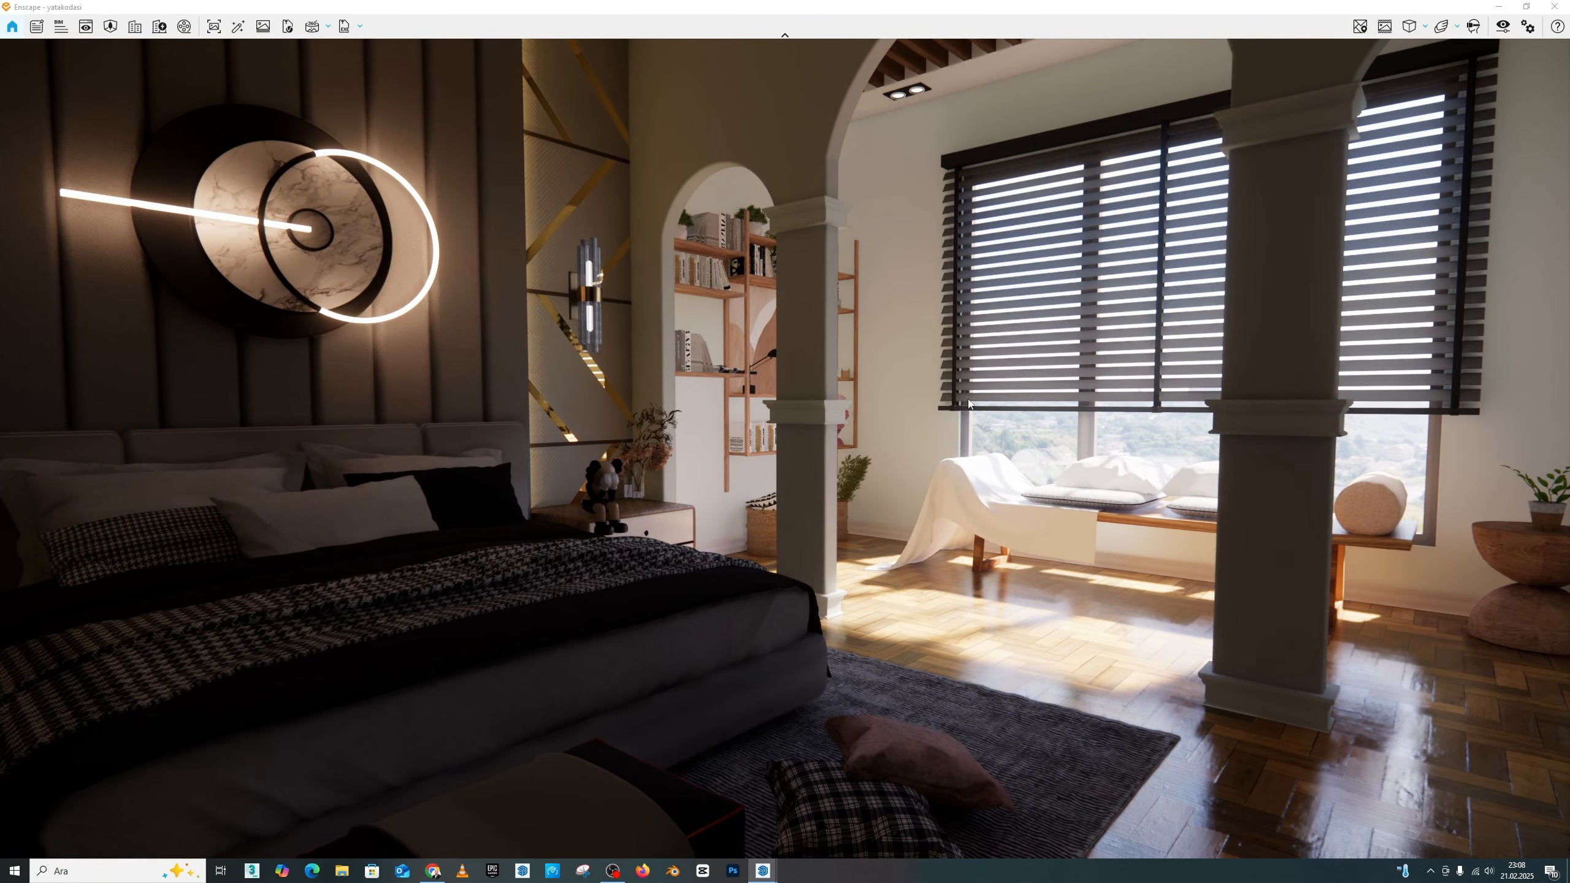
pyautogui.moveTo(937, 428); pyautogui.dragTo(817, 358)
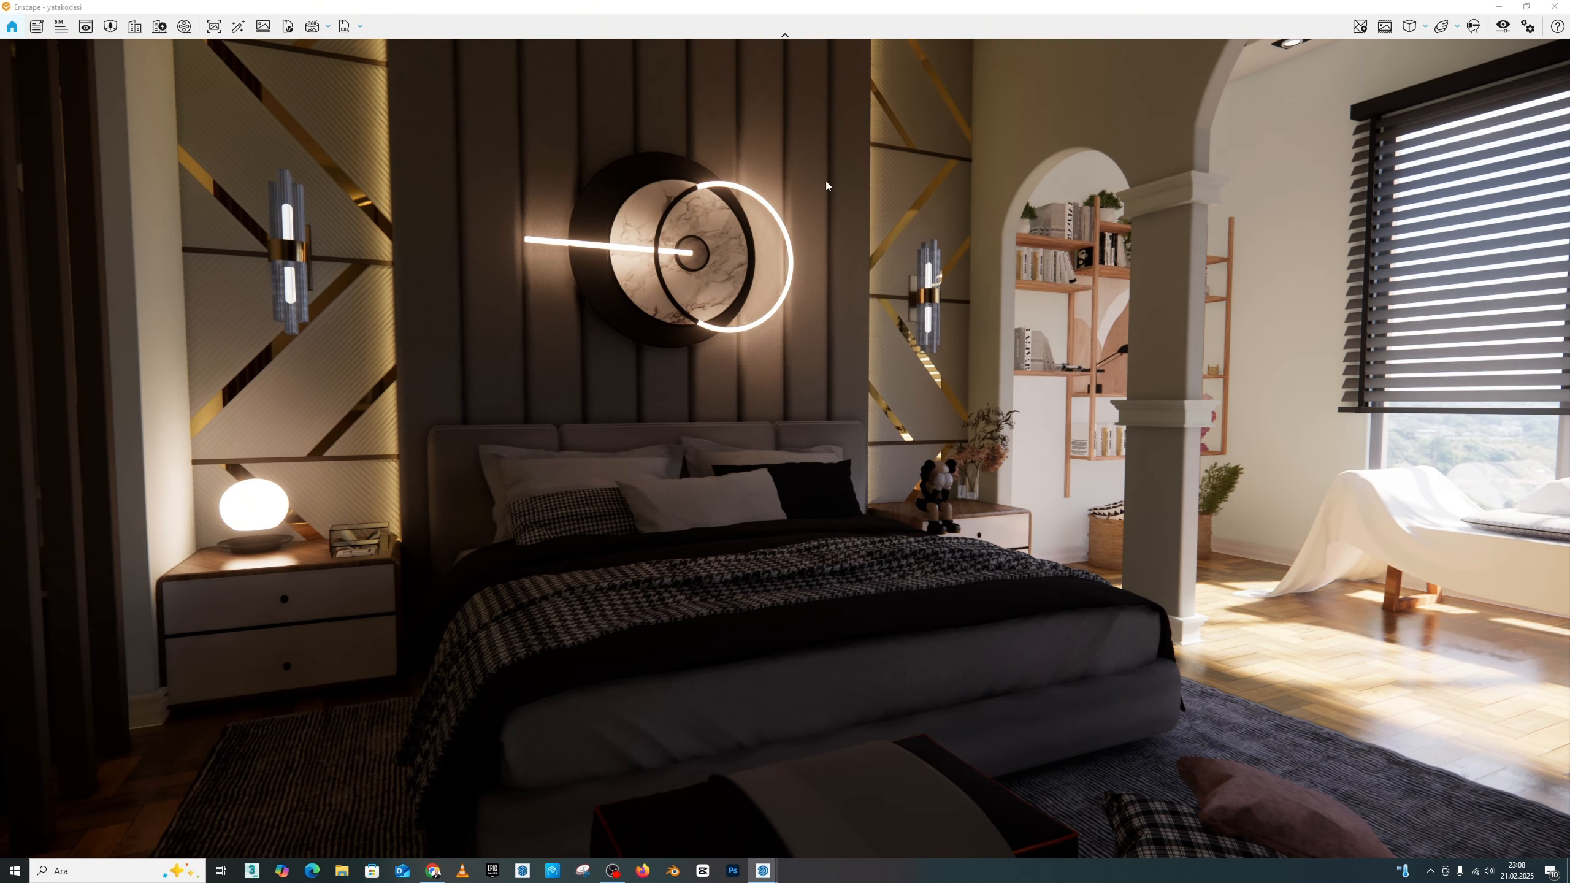
pyautogui.moveTo(653, 289); pyautogui.dragTo(779, 287)
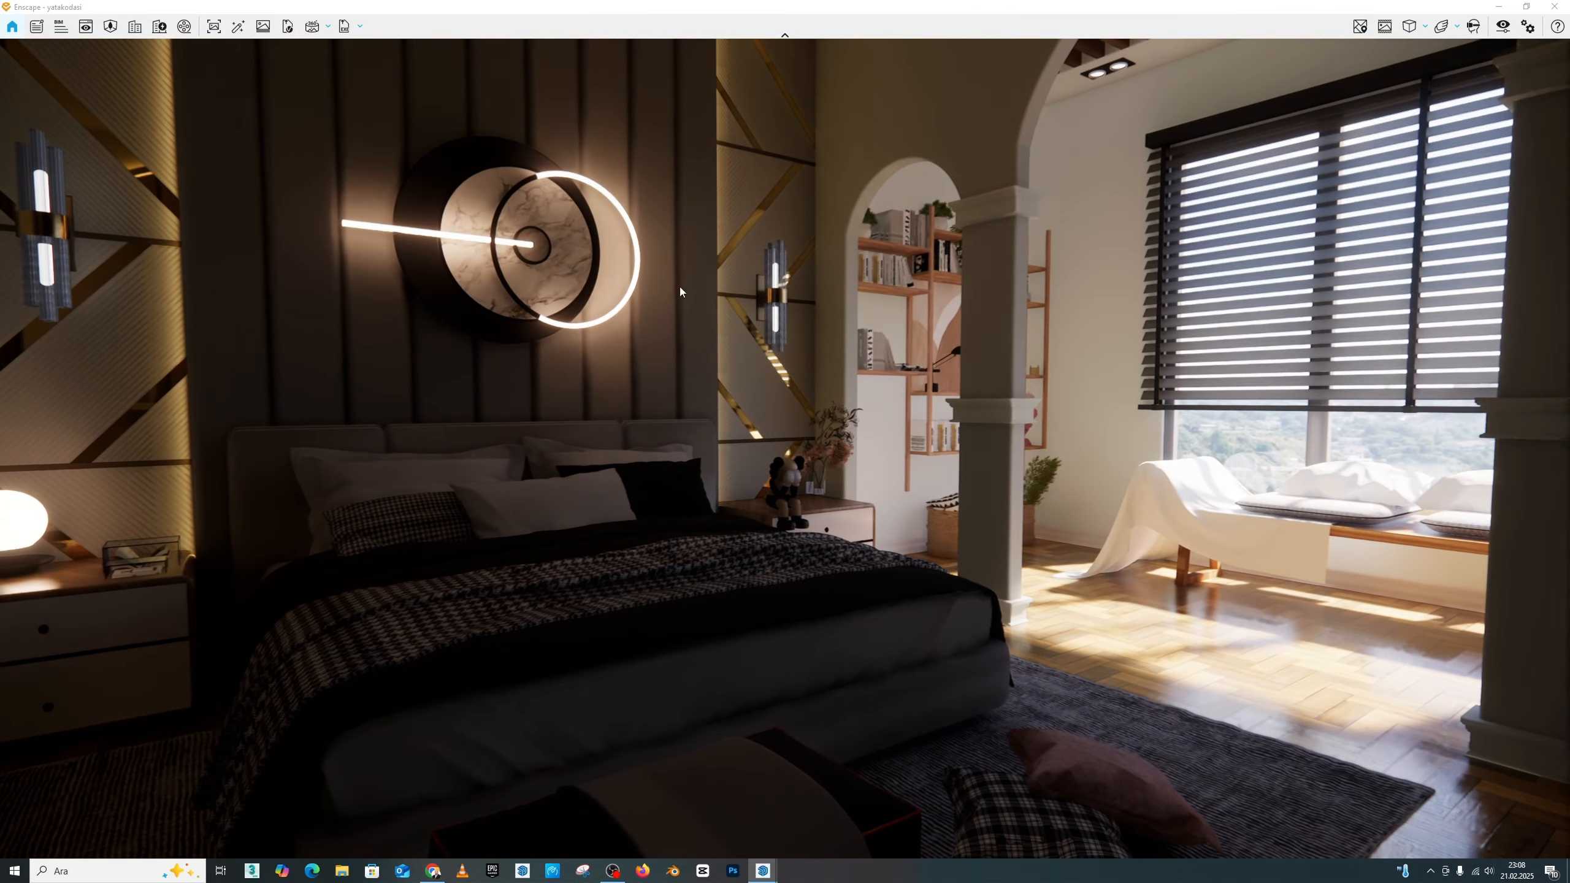
# Step: Inspect the room from farther back, and the recessed ceiling's cove lighting and spotlights up close
pyautogui.moveTo(680, 284); pyautogui.dragTo(855, 247)
pyautogui.press('s')
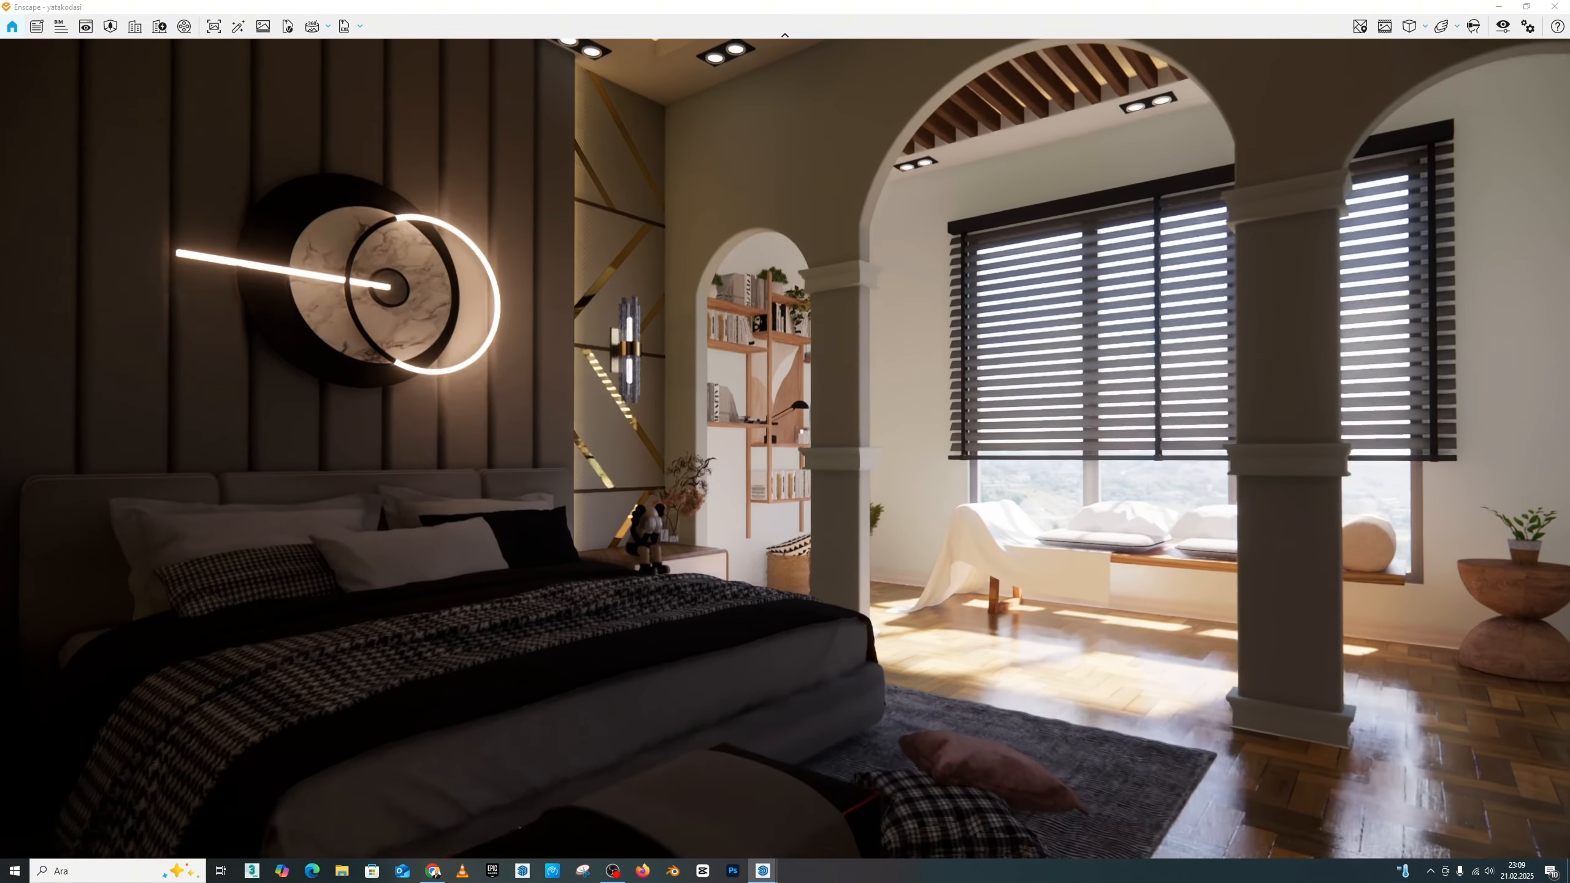
pyautogui.press('s')
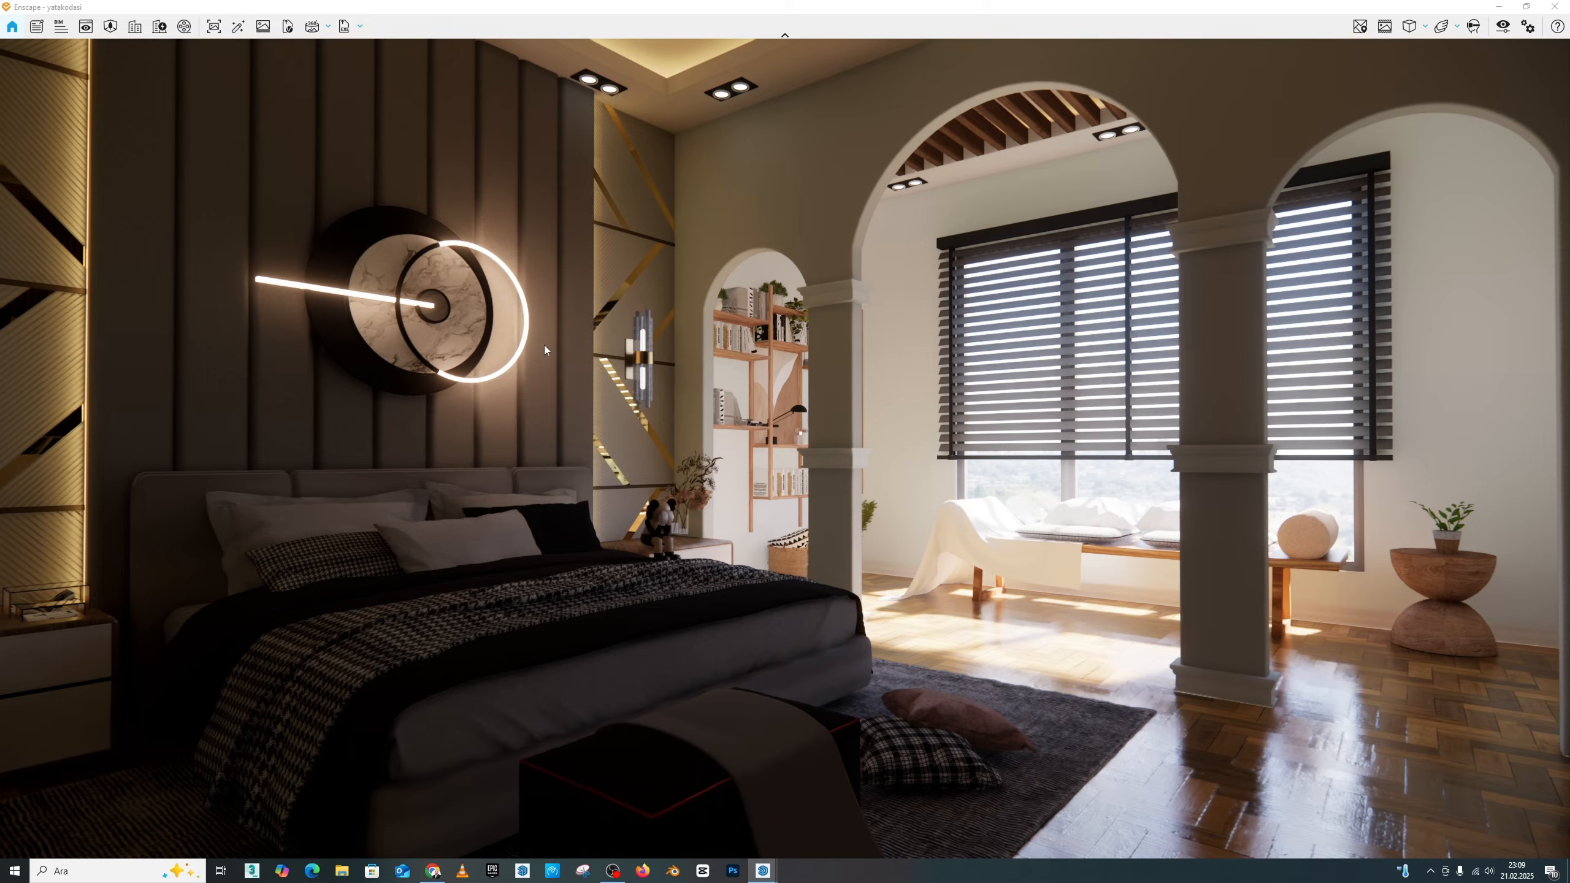
pyautogui.moveTo(595, 342); pyautogui.dragTo(658, 600)
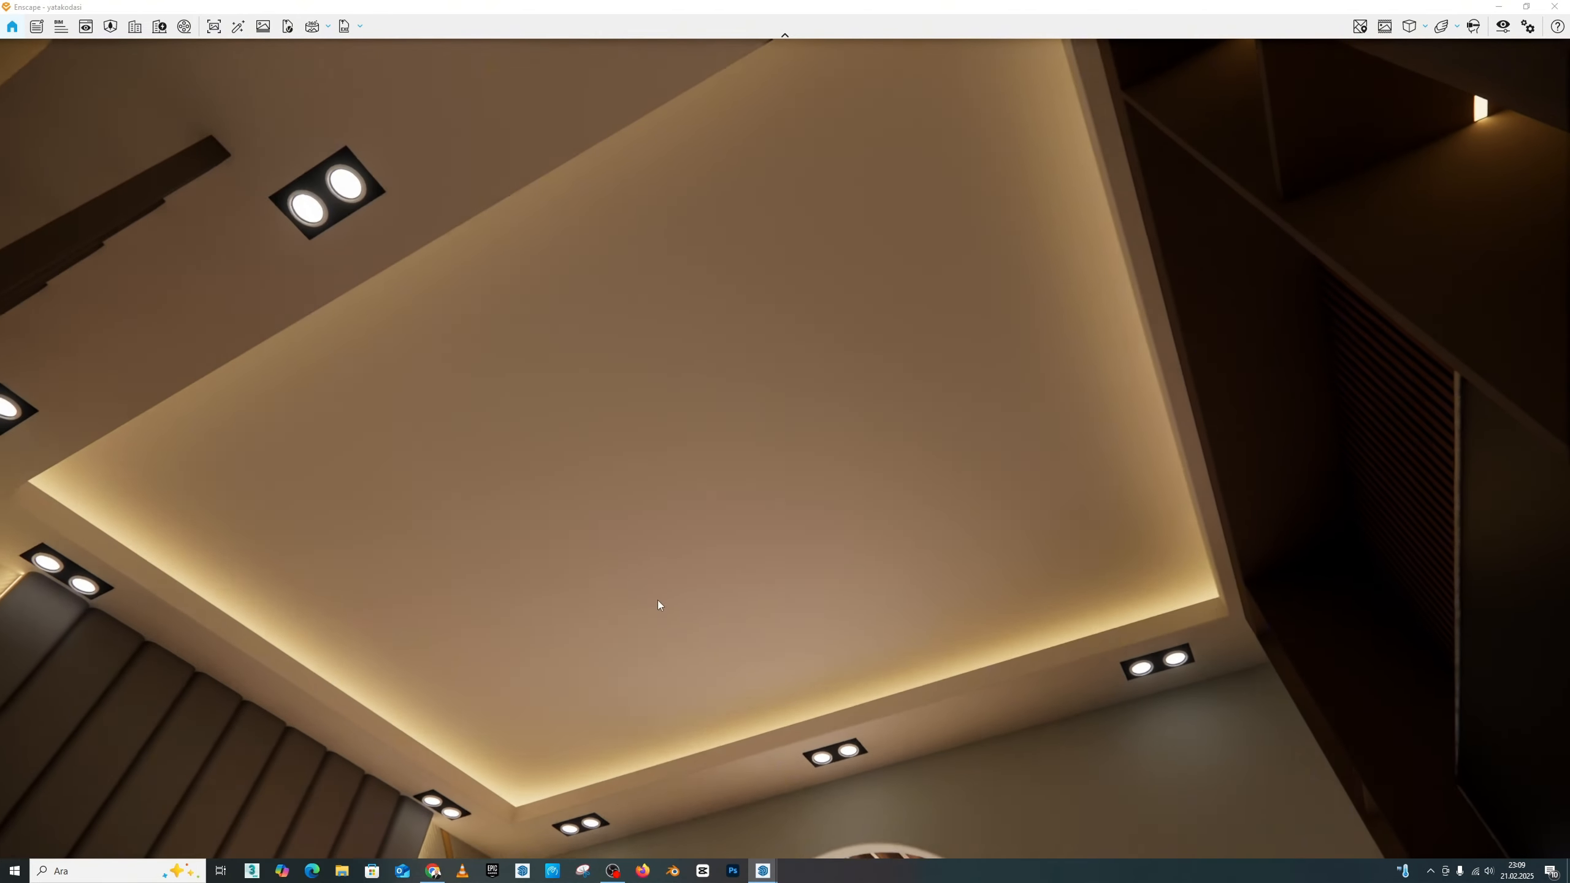
pyautogui.moveTo(807, 577); pyautogui.dragTo(796, 328)
pyautogui.press('w')
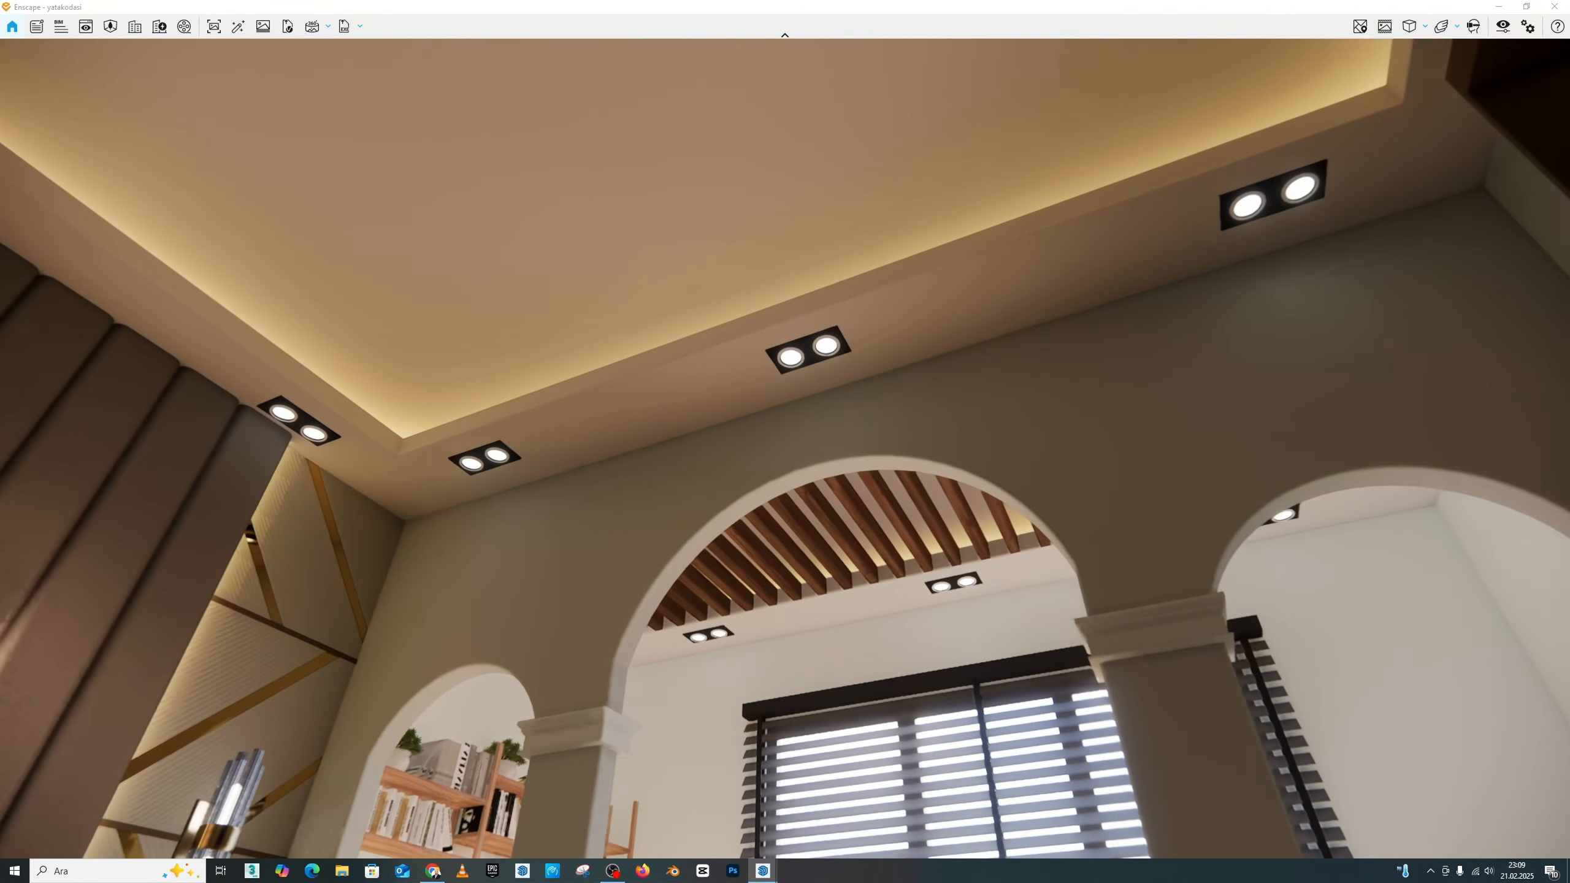
pyautogui.press('w')
pyautogui.press('e')
pyautogui.moveTo(808, 575); pyautogui.dragTo(806, 458)
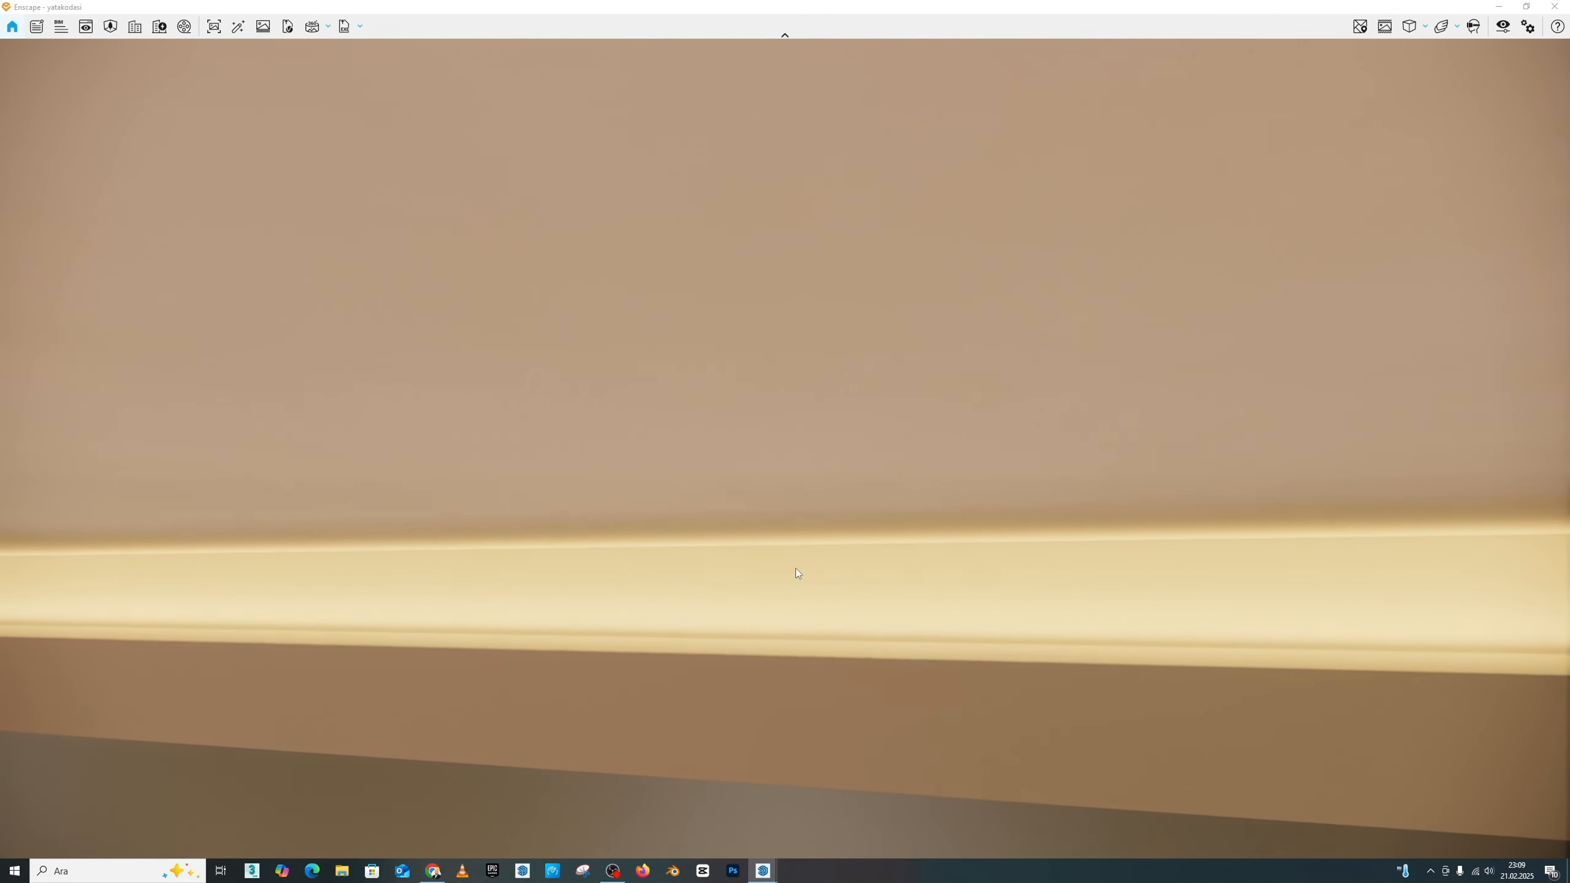
pyautogui.moveTo(796, 569); pyautogui.dragTo(785, 535)
pyautogui.press('e')
pyautogui.press('q')
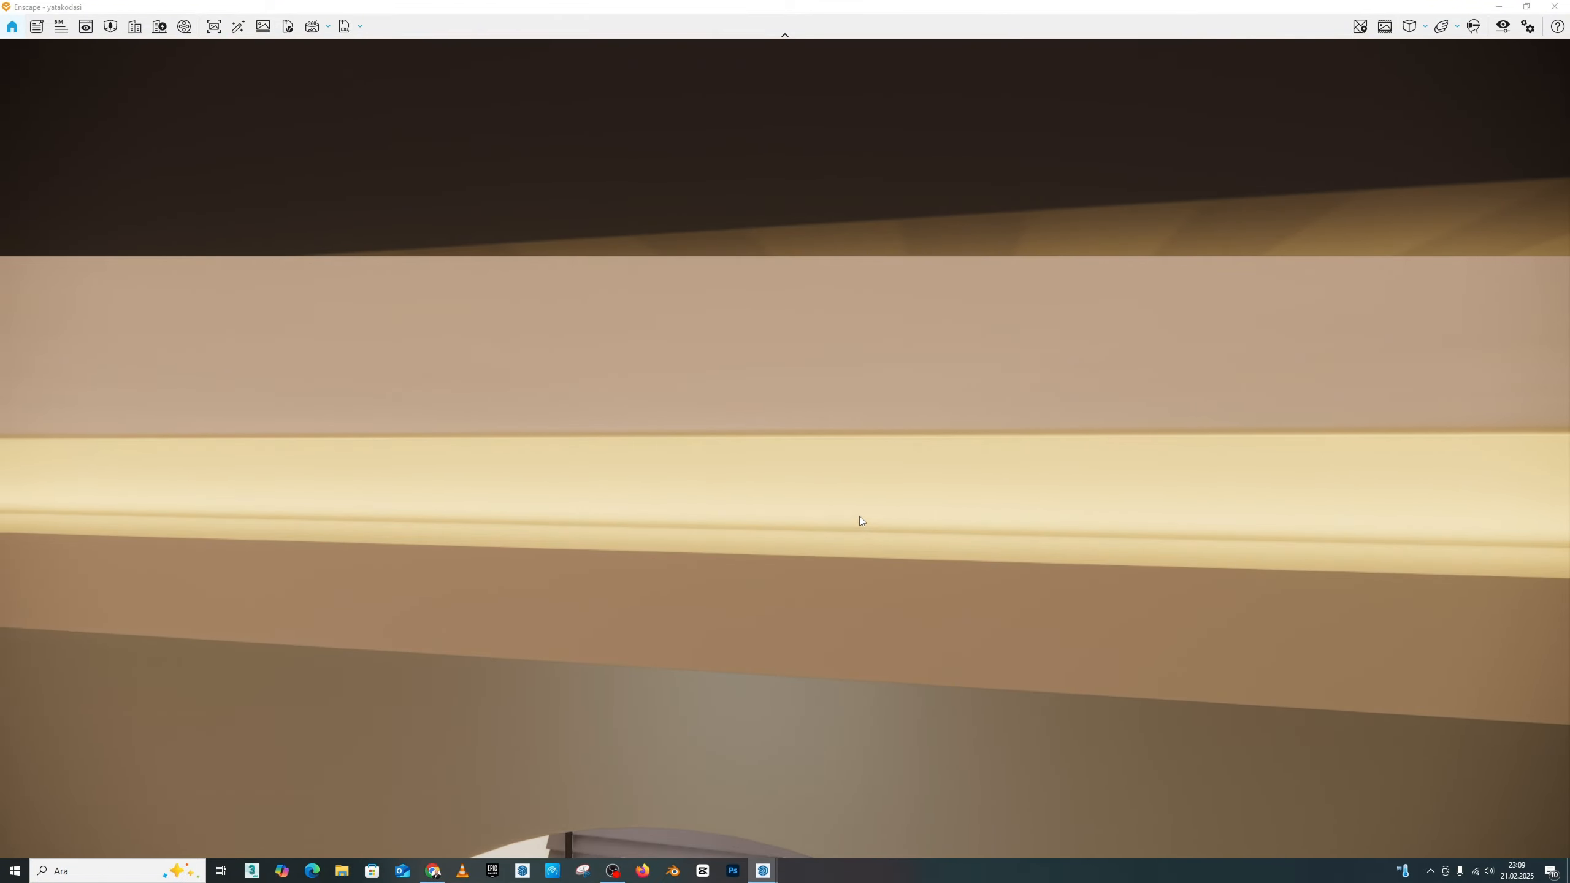
pyautogui.moveTo(859, 516); pyautogui.dragTo(809, 433)
pyautogui.press('e')
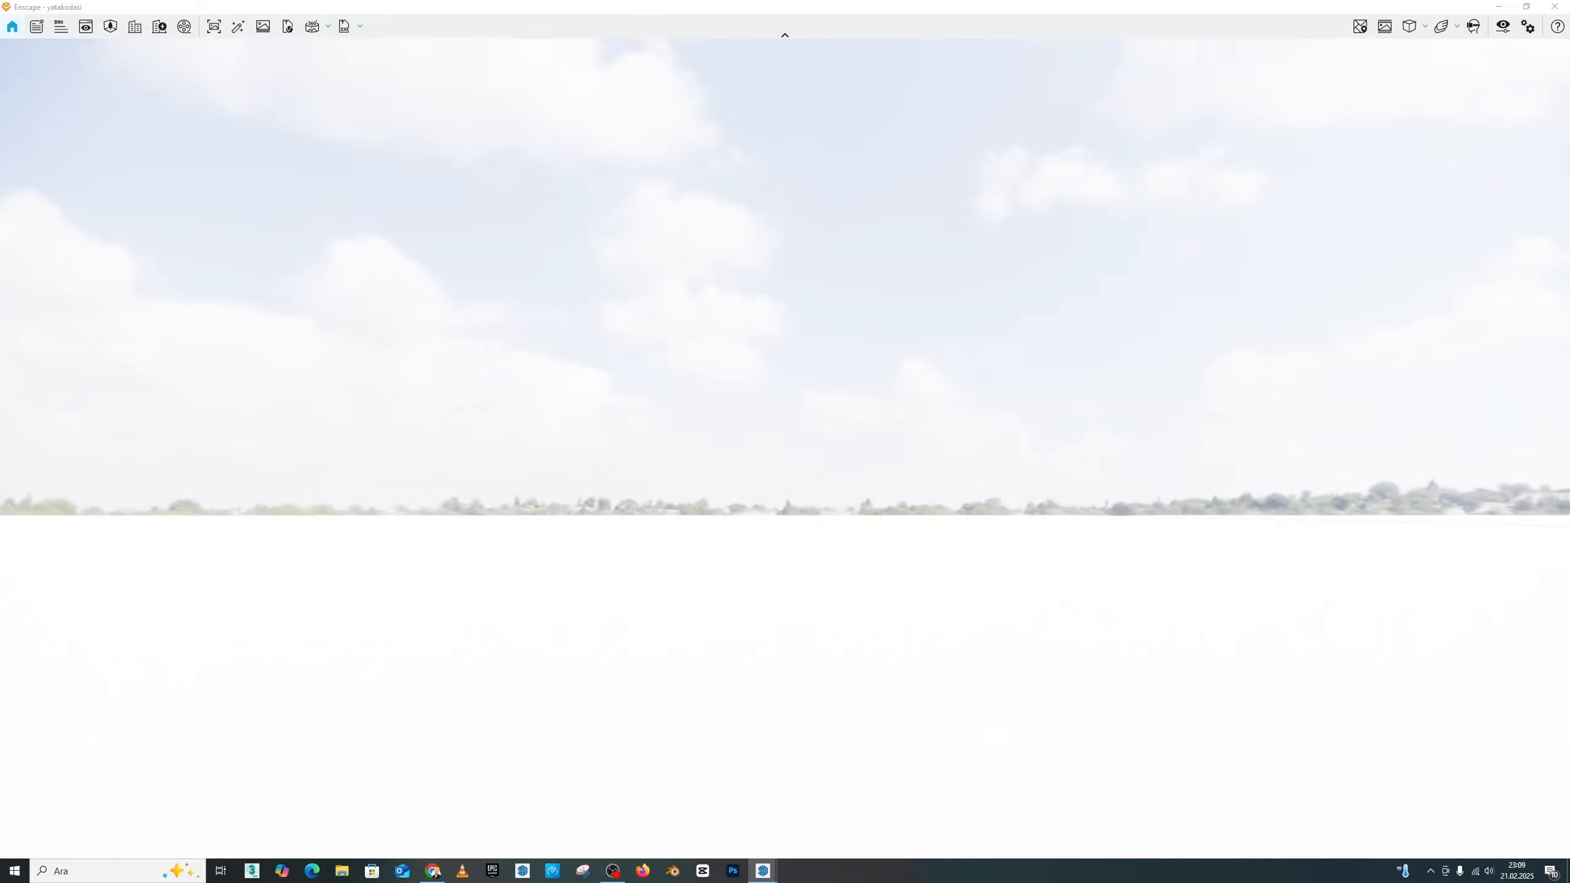
pyautogui.press('q')
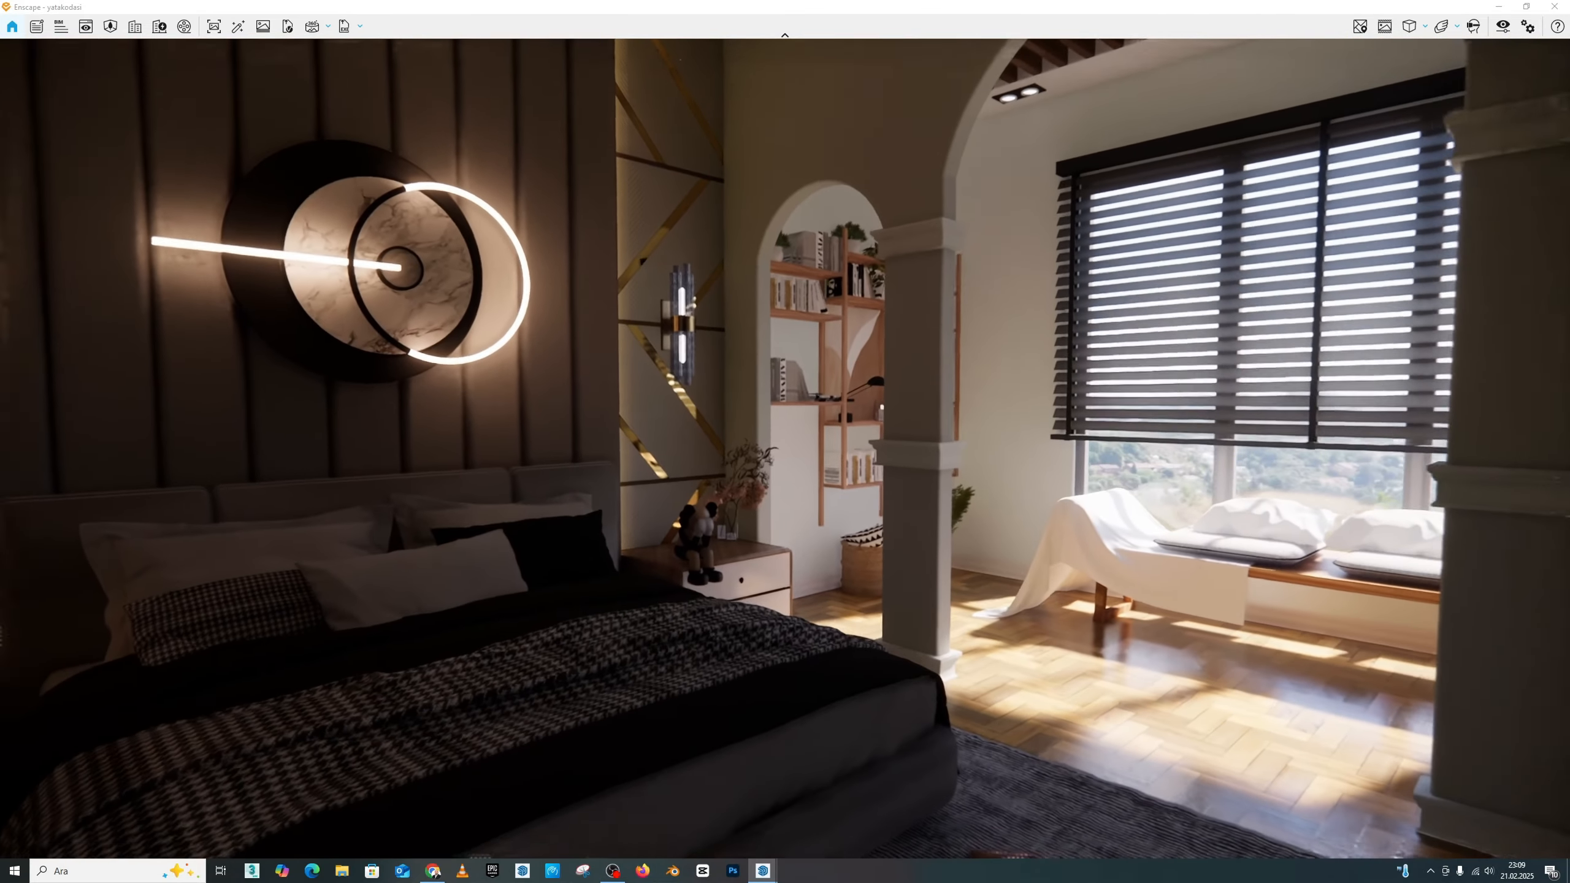
# Step: Frame the bedroom from farther back to show the bed, bedside lamp, bench, arches and blinds together
pyautogui.press('s')
pyautogui.press('e')
pyautogui.press('q')
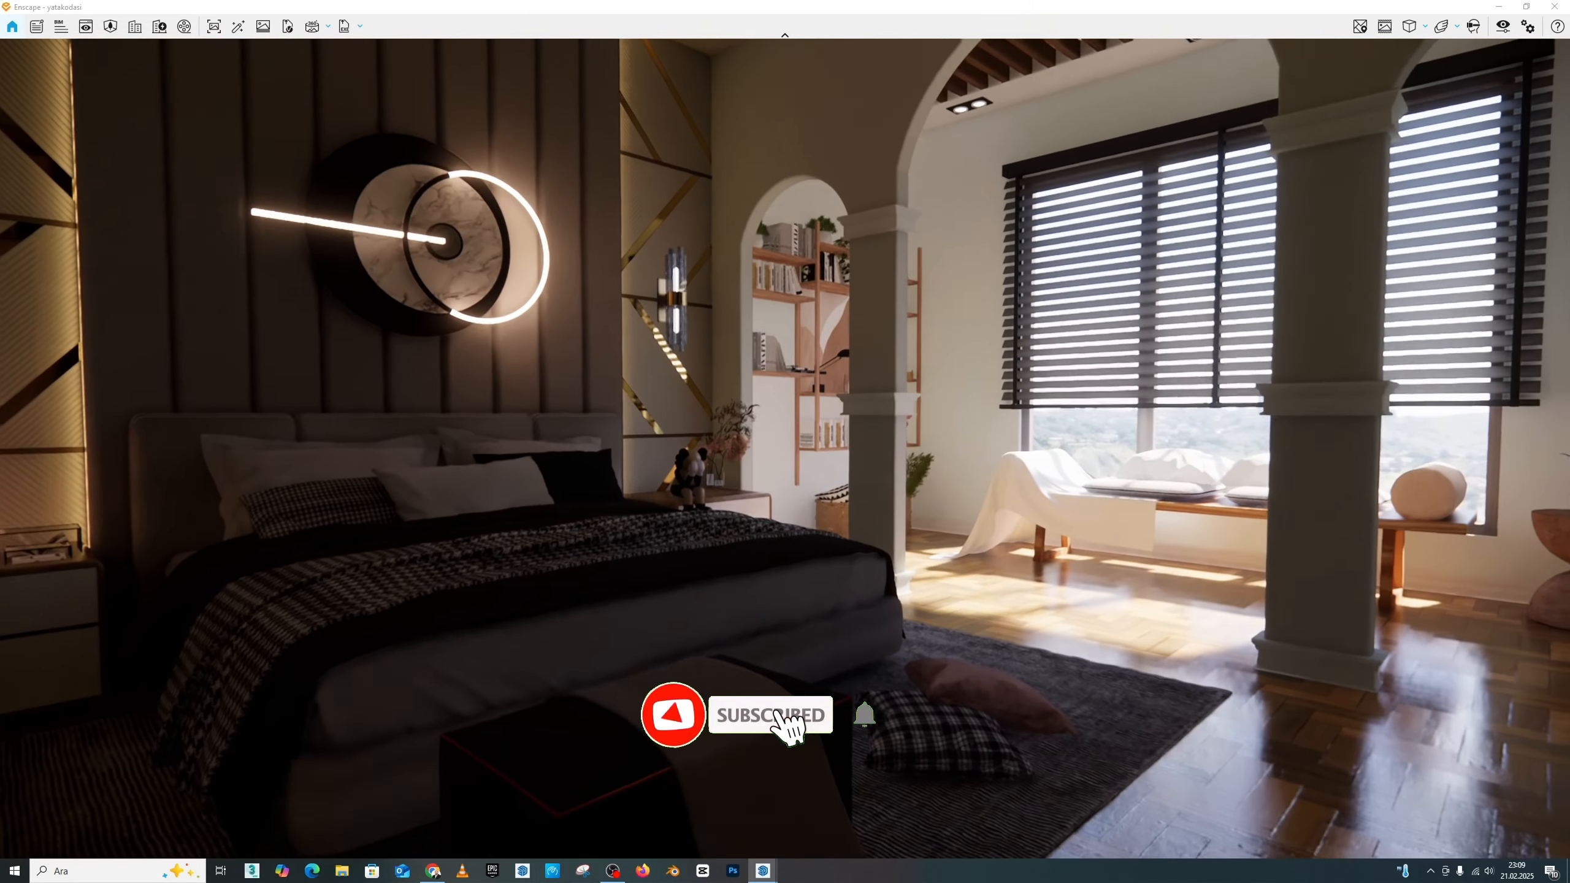
pyautogui.press('s')
pyautogui.press('a')
pyautogui.press('w')
pyautogui.press('e')
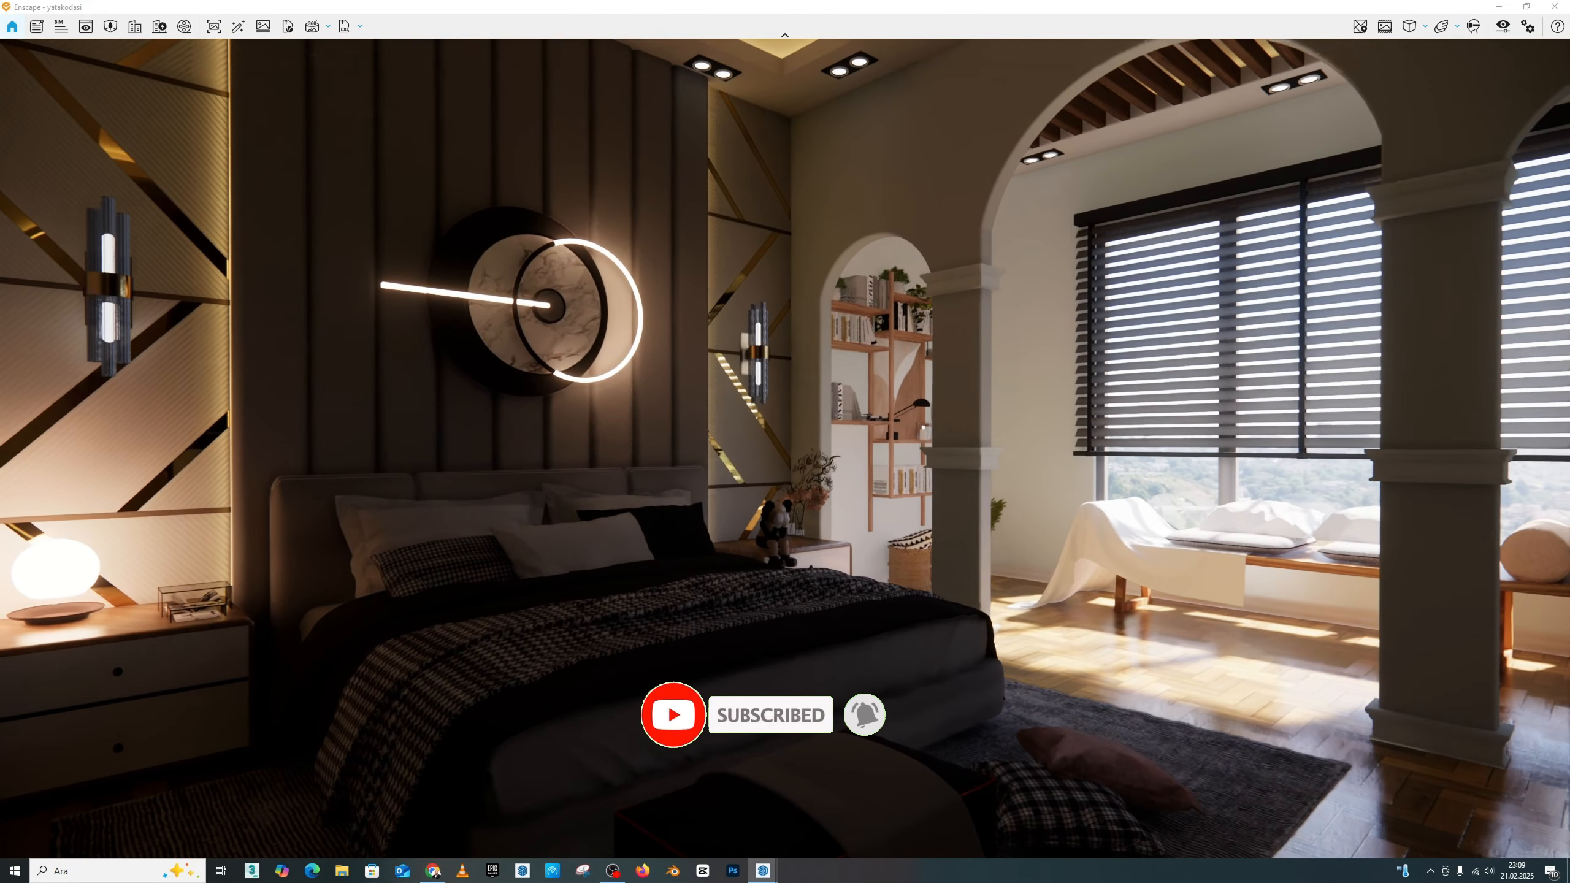
pyautogui.press('q')
pyautogui.press('s')
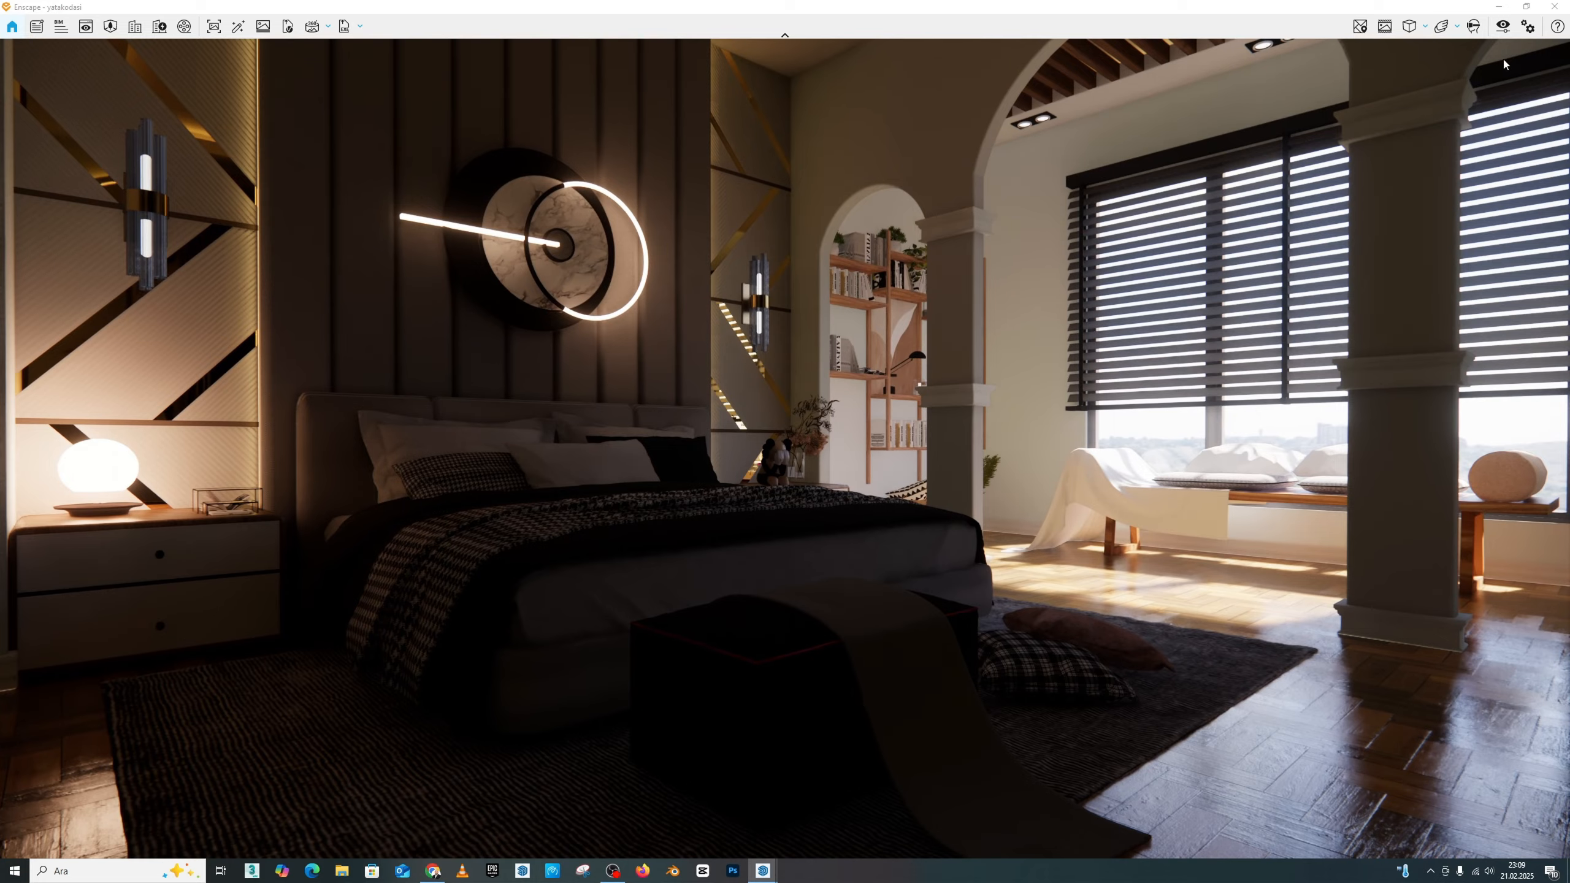
# Step: Review the render's main visual settings for style, camera and rendering quality, leaving the settings closed
pyautogui.click(1502, 26)
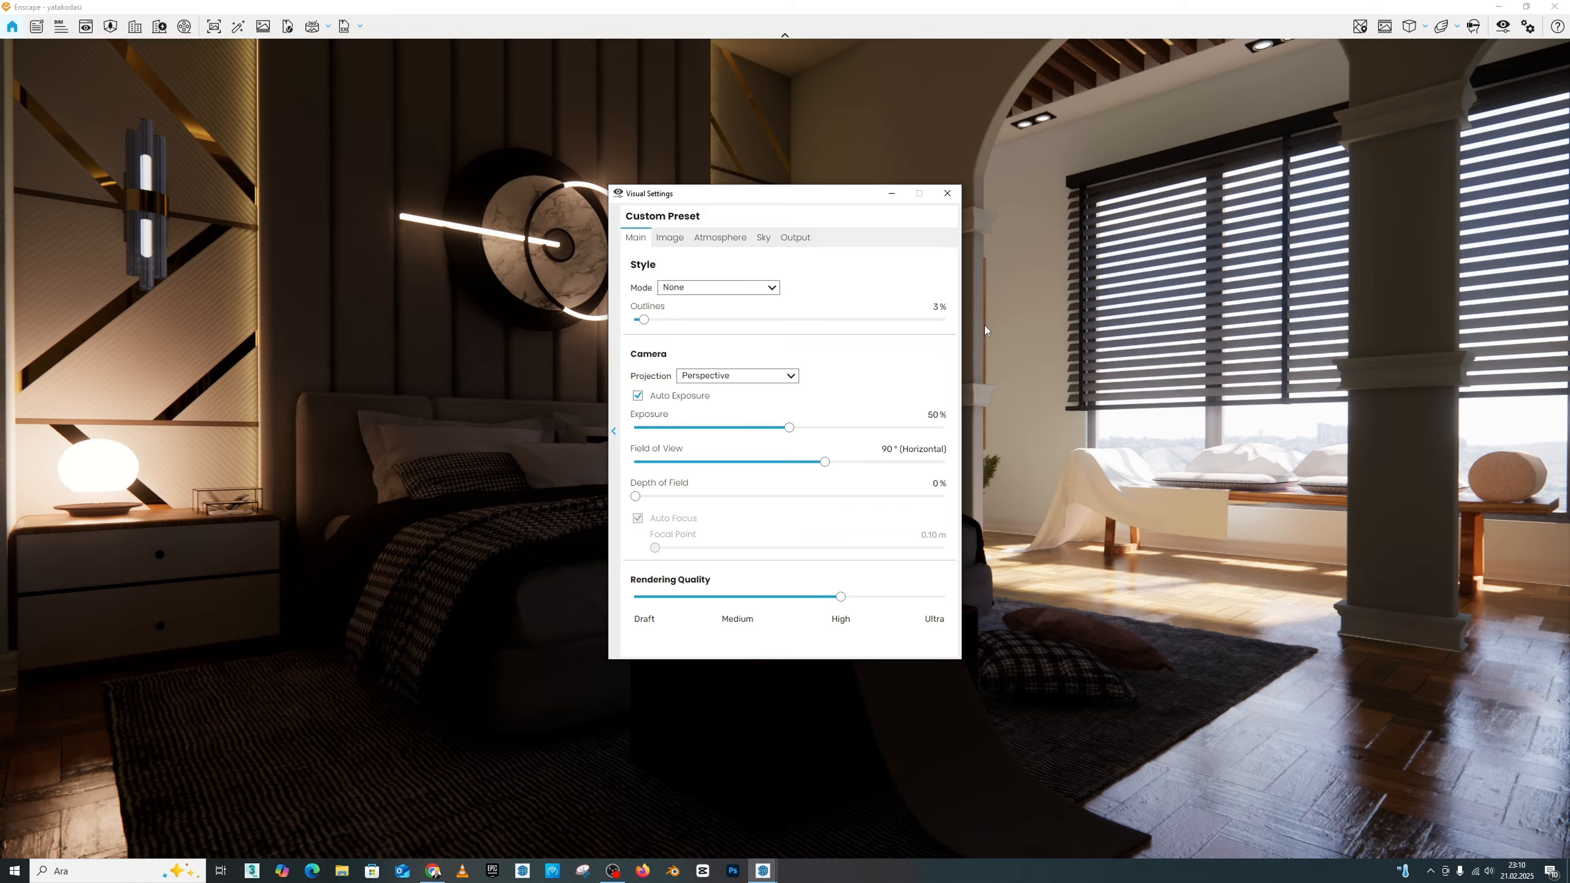
pyautogui.click(956, 194)
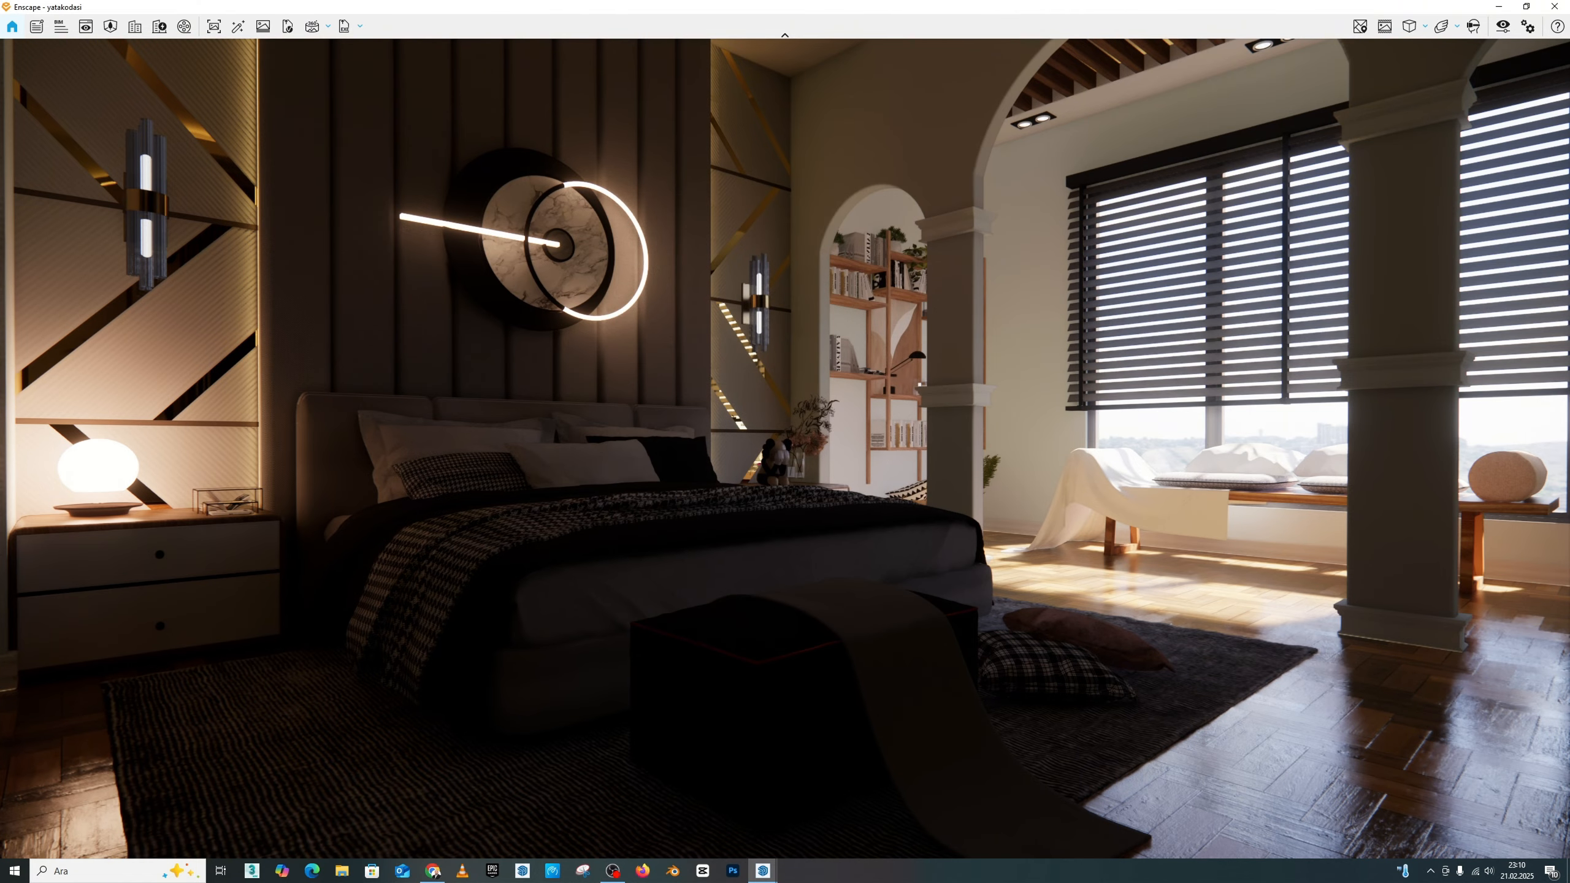